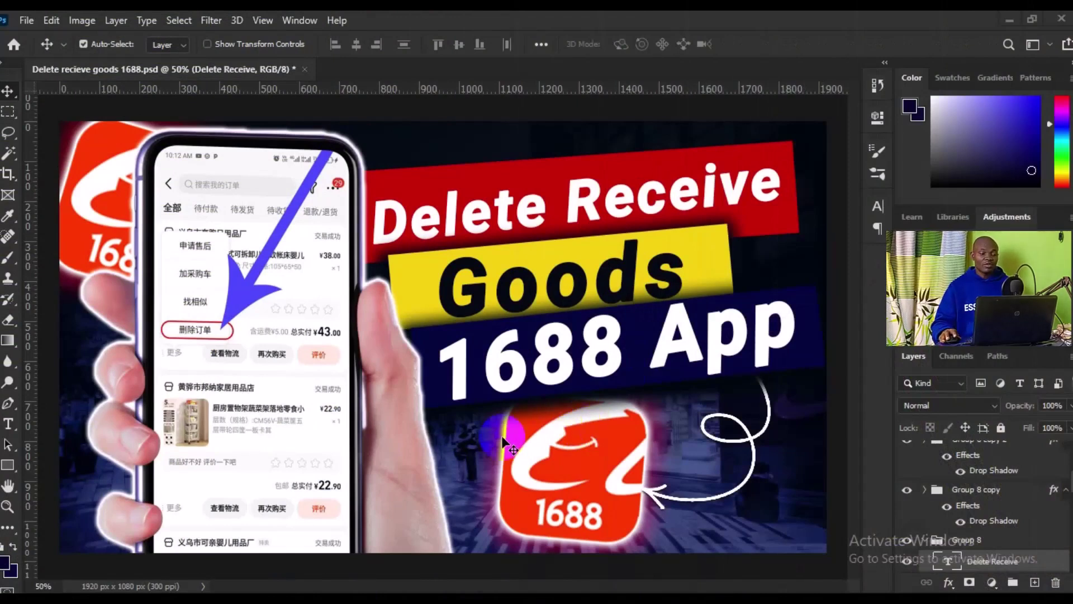
Start a new document and name it 'mergin setting'.
right_click(342, 75)
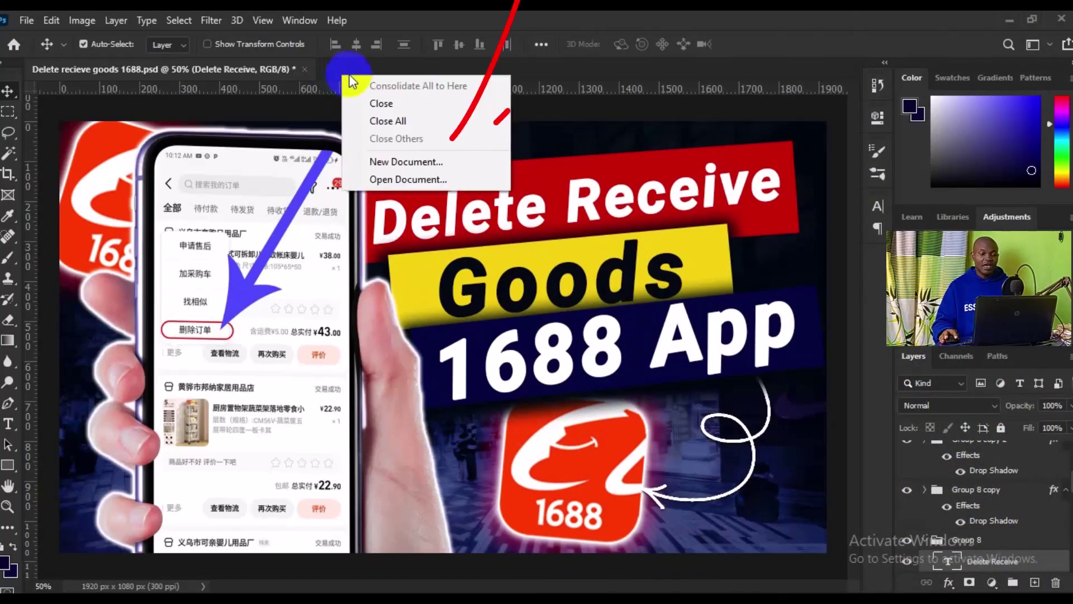
left_click(423, 161)
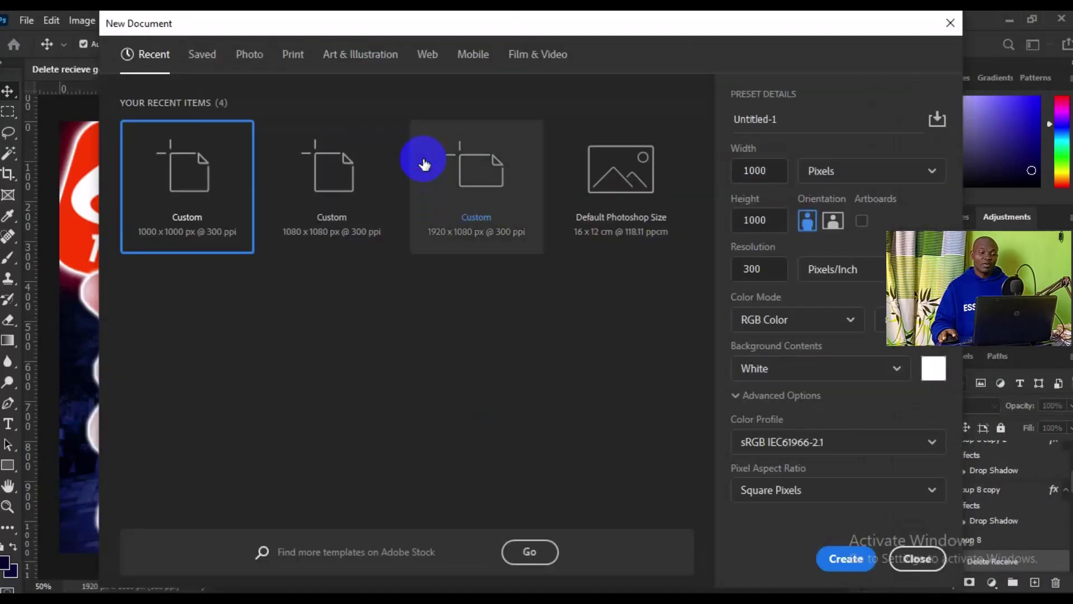
left_click(732, 118)
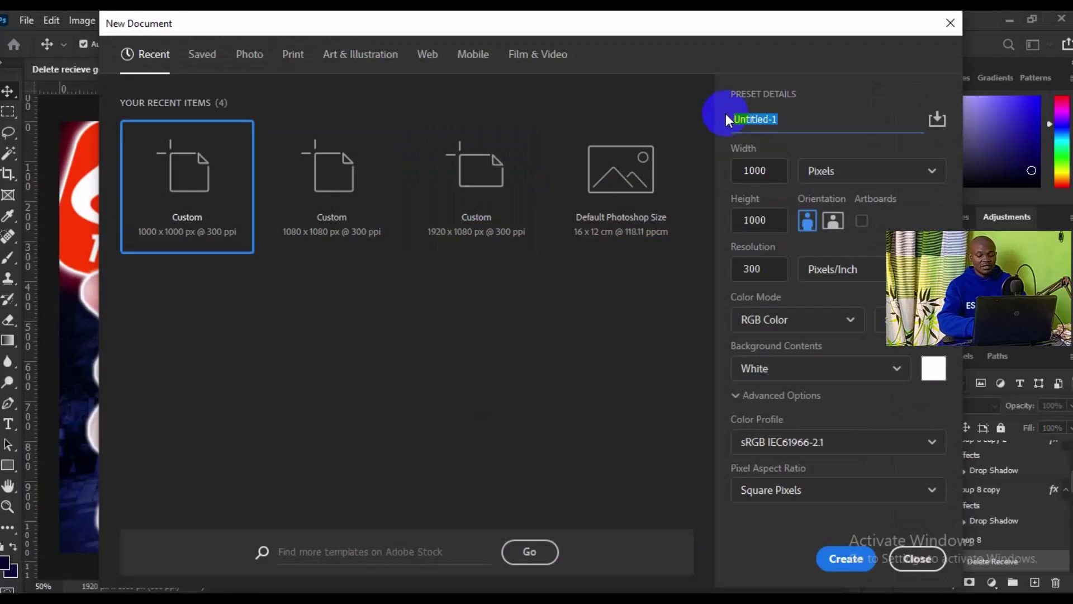
type("mergin ")
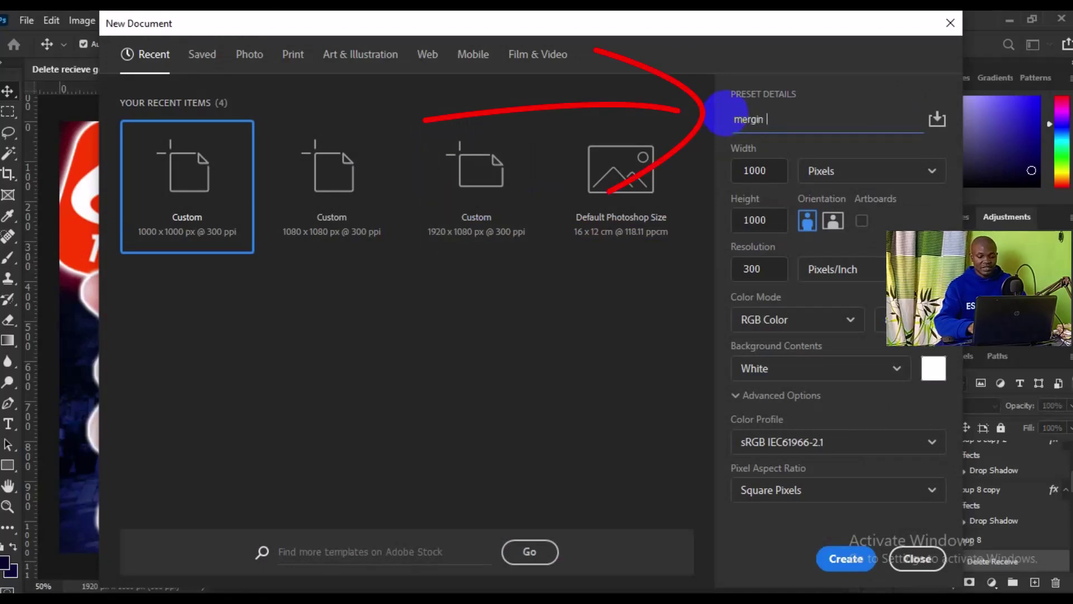
type("sett")
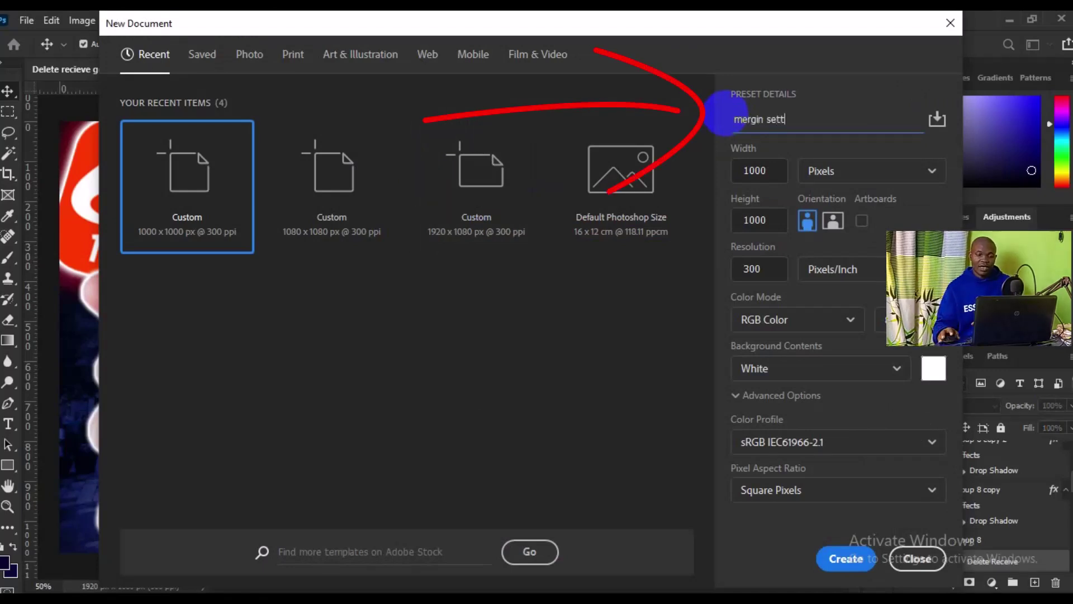
type("ing")
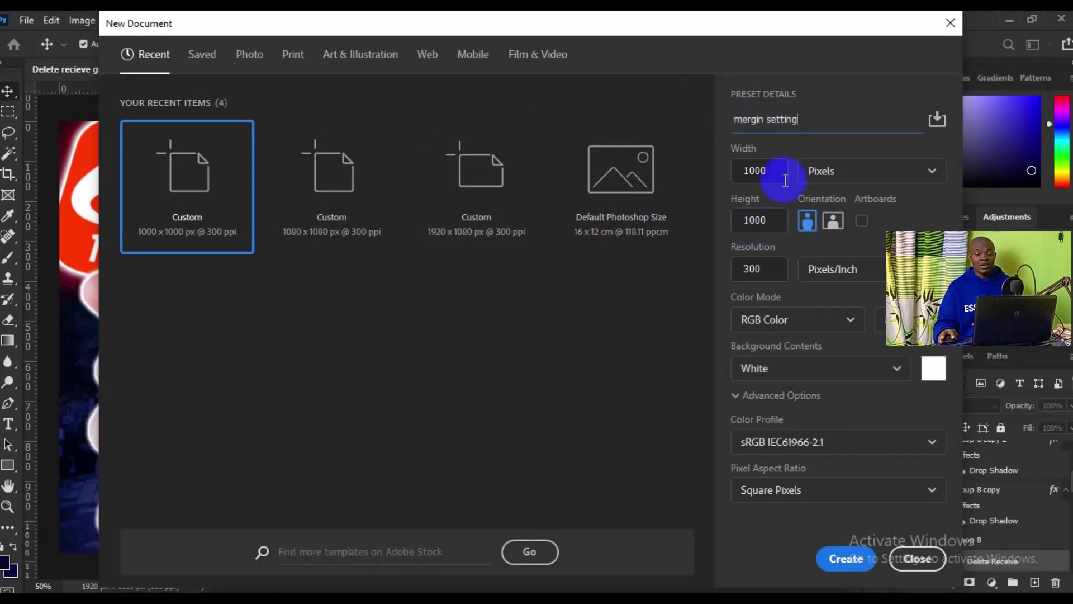
left_click(713, 180)
Keep 1000×1000 pixels and RGB Color, then create the document.
double_click(744, 169)
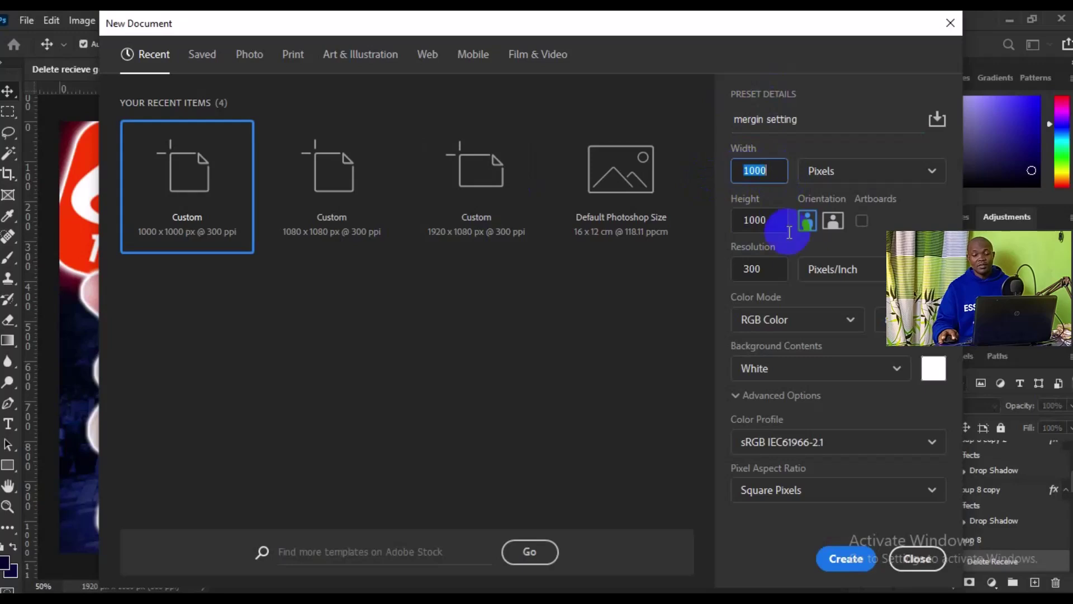
double_click(770, 224)
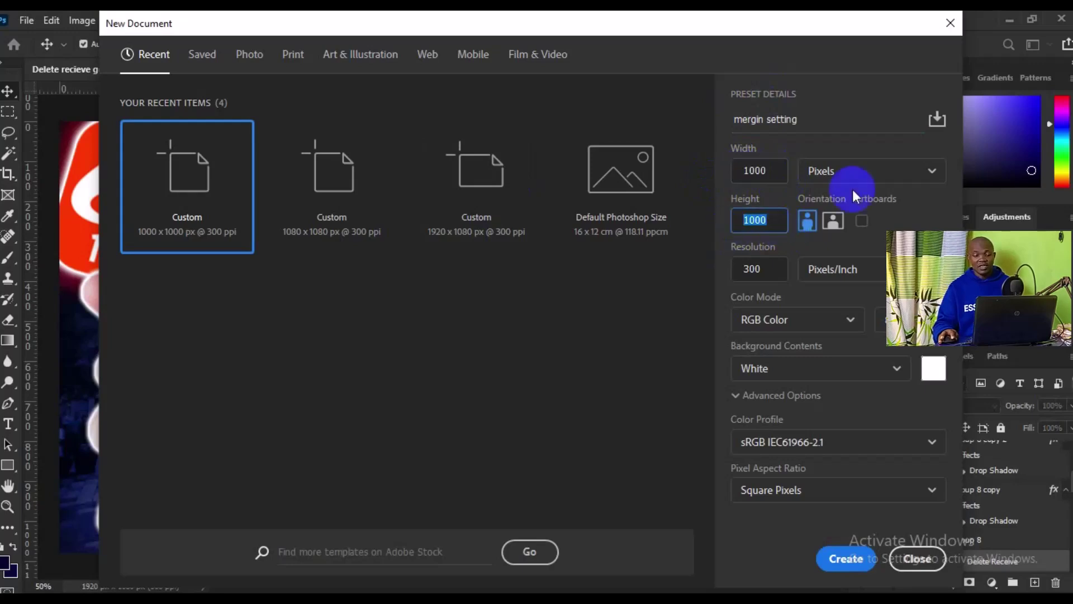
left_click(844, 173)
left_click(819, 205)
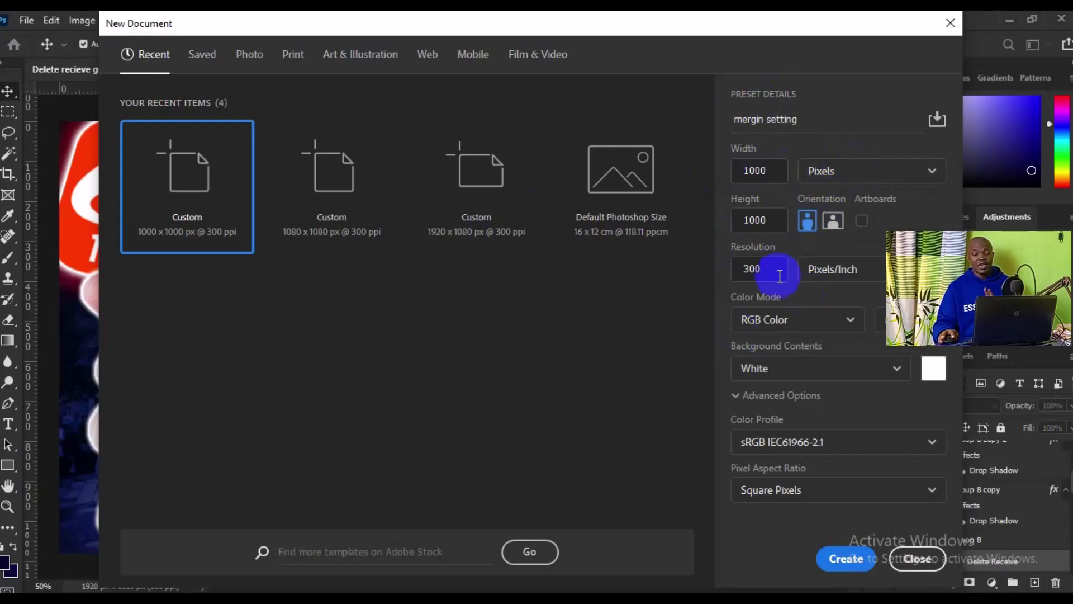
left_click(794, 330)
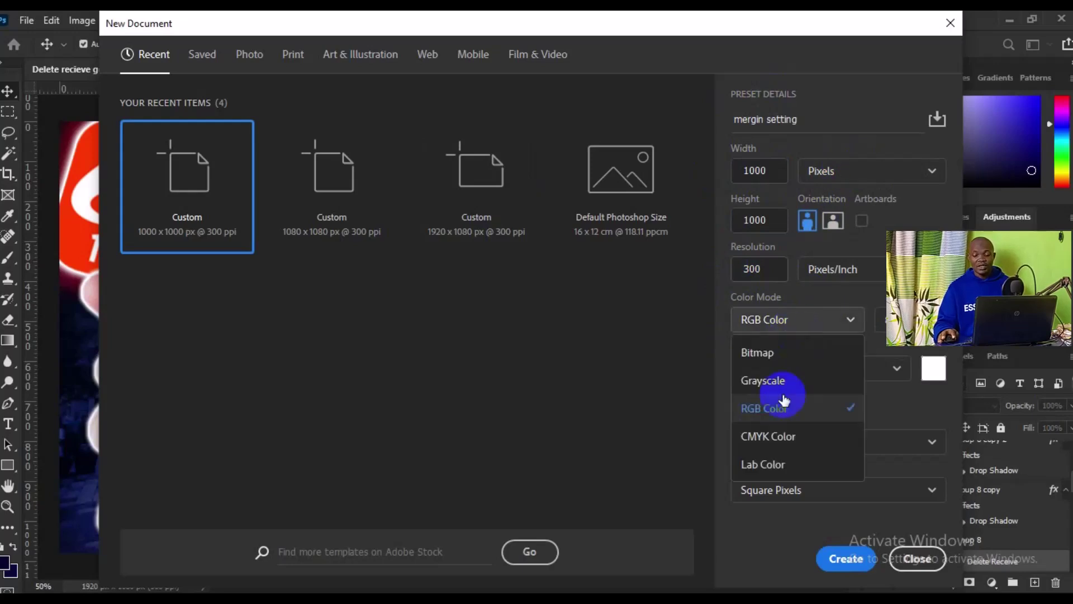
left_click(891, 431)
left_click(841, 558)
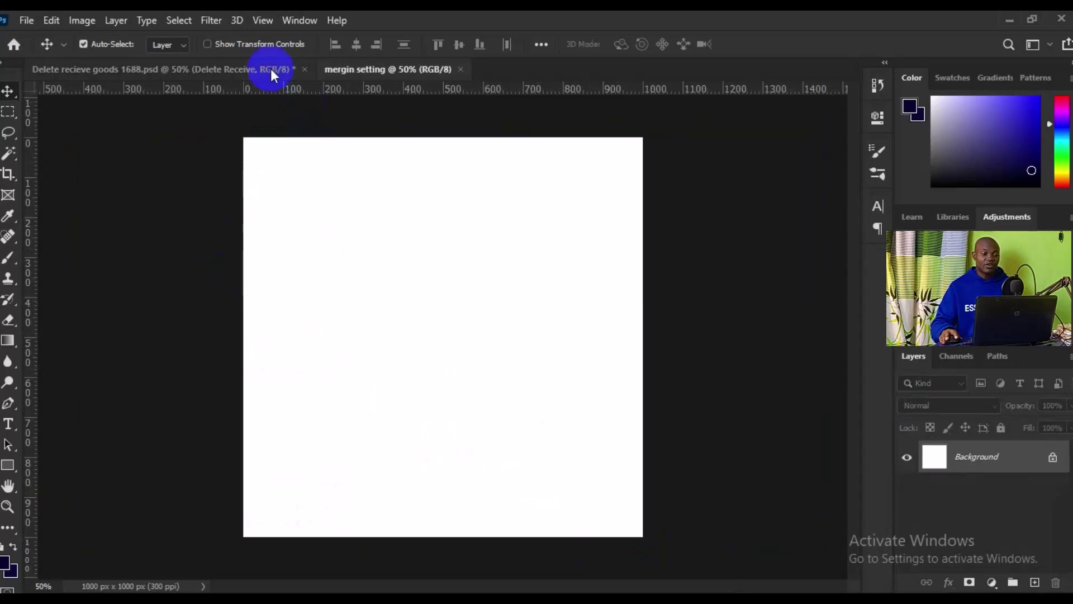
Add a horizontal guide at position 500 px through View > New Guide.
left_click(264, 27)
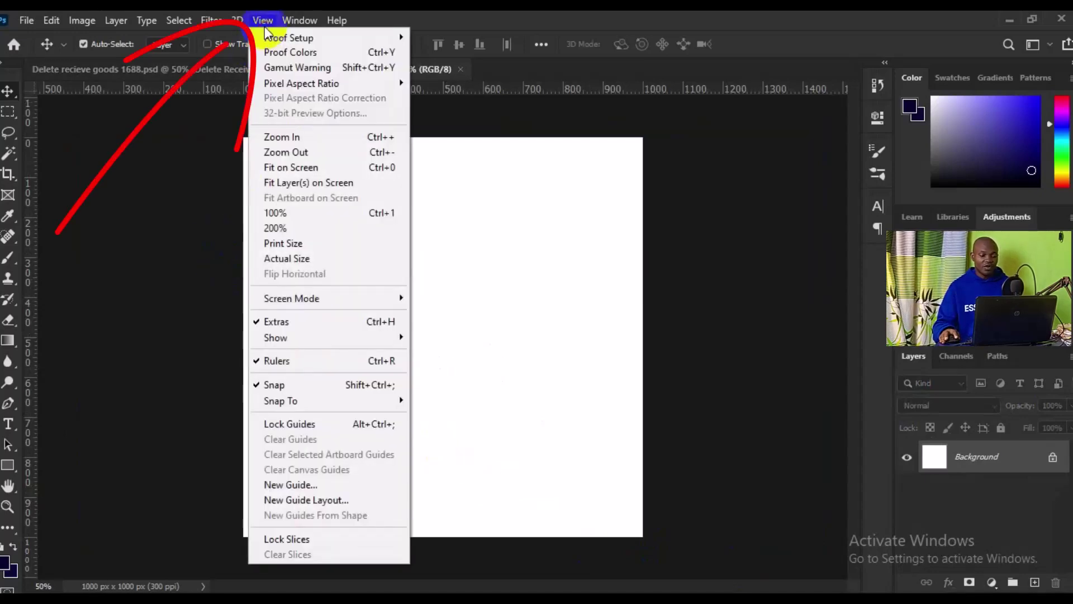
left_click(299, 485)
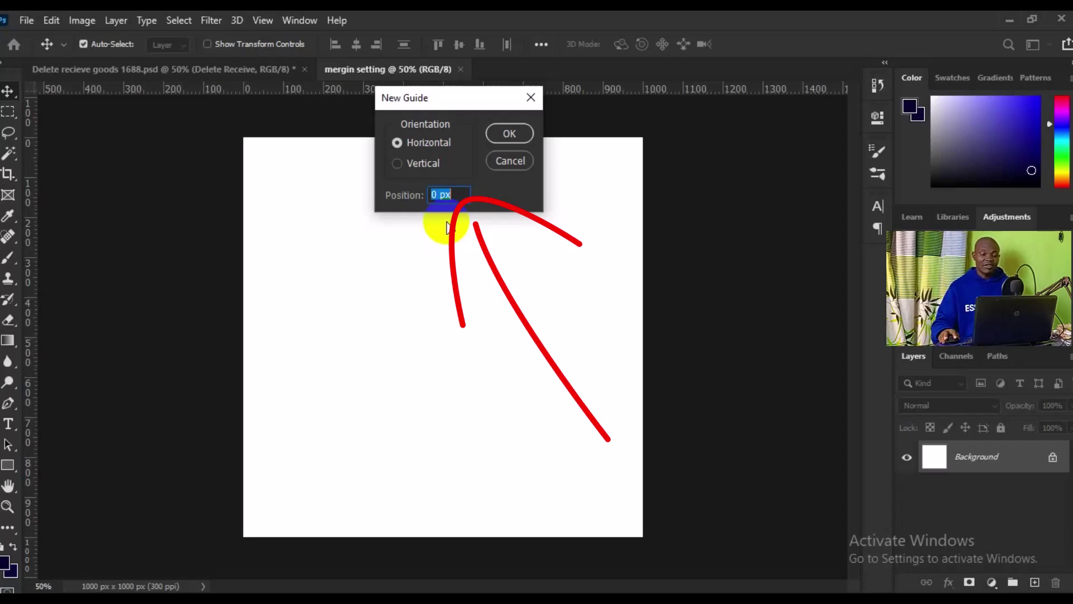
left_click(440, 196)
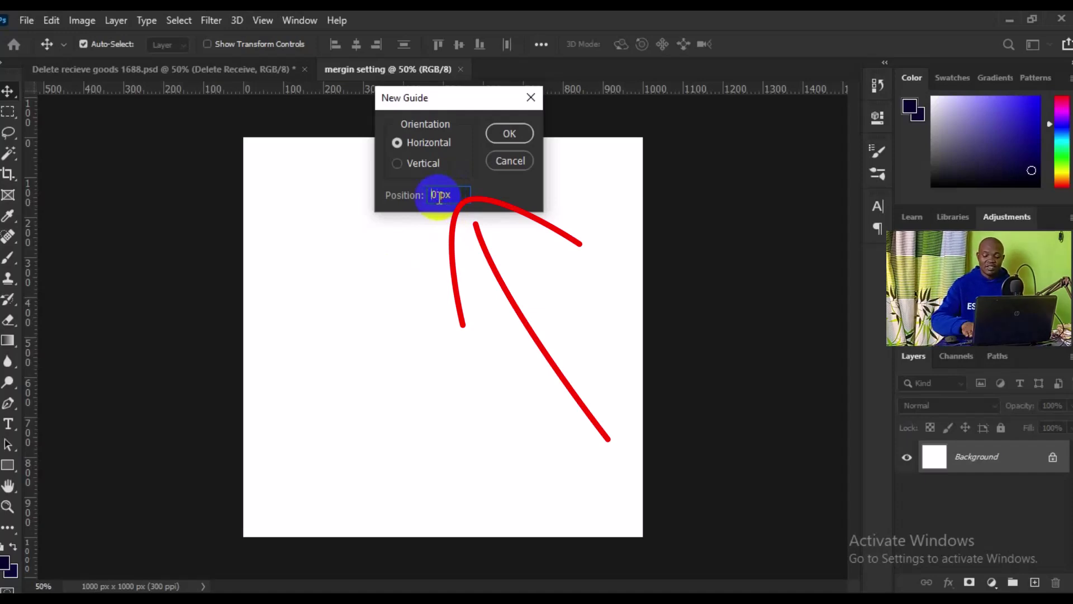
type("50")
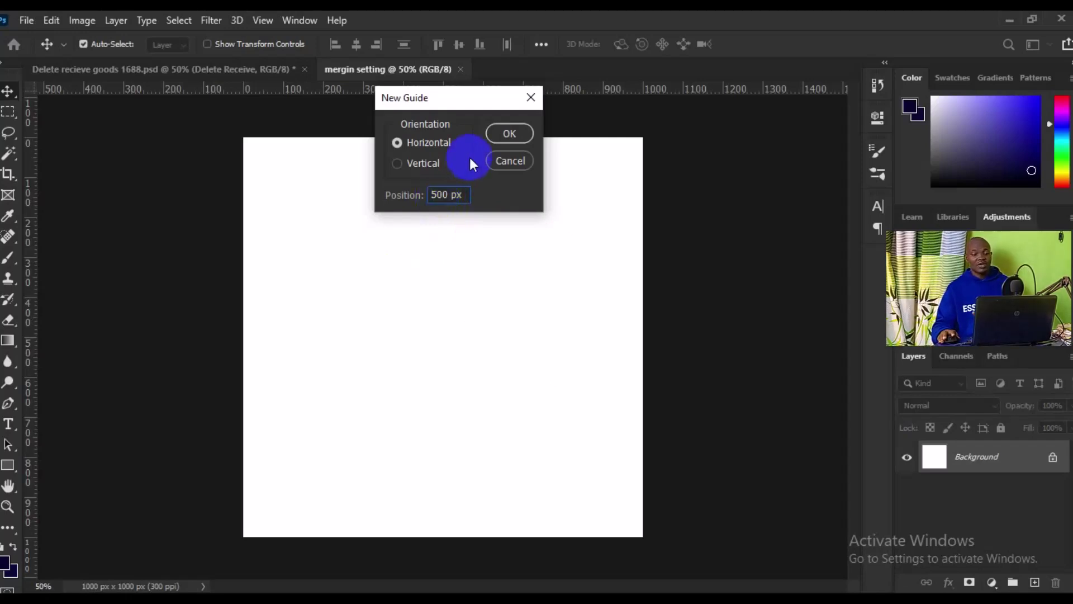
left_click(509, 133)
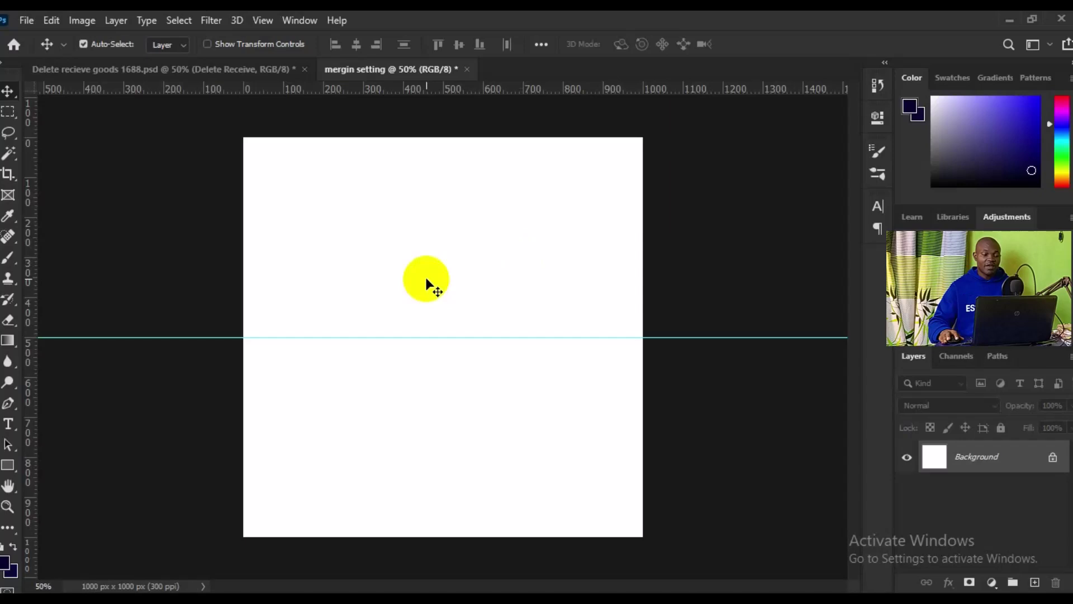
left_click(293, 76)
Add a vertical guide at position 500 px through View > New Guide.
left_click(259, 27)
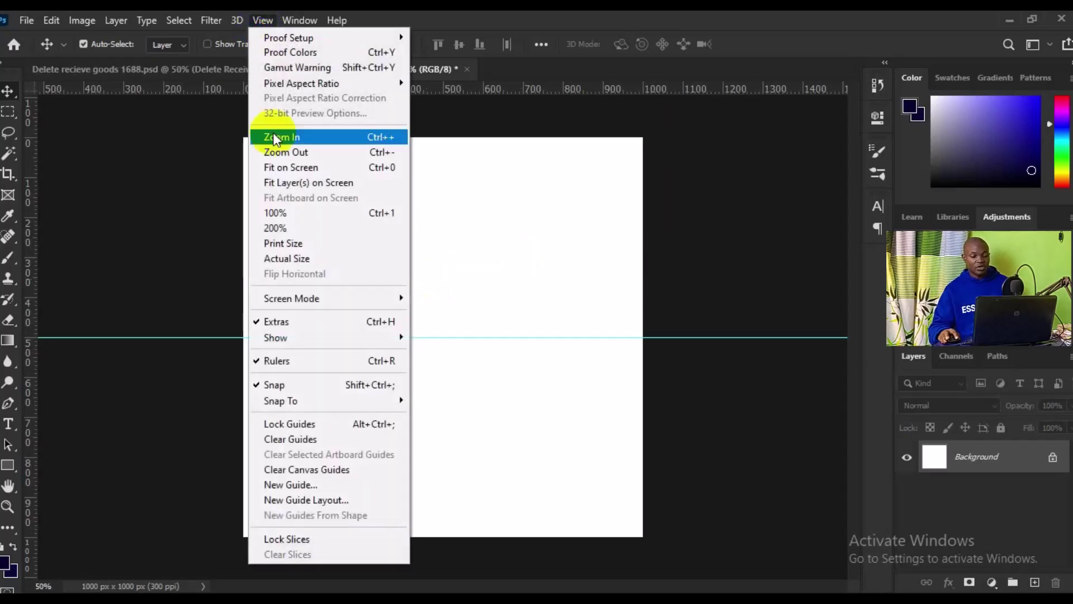
left_click(311, 484)
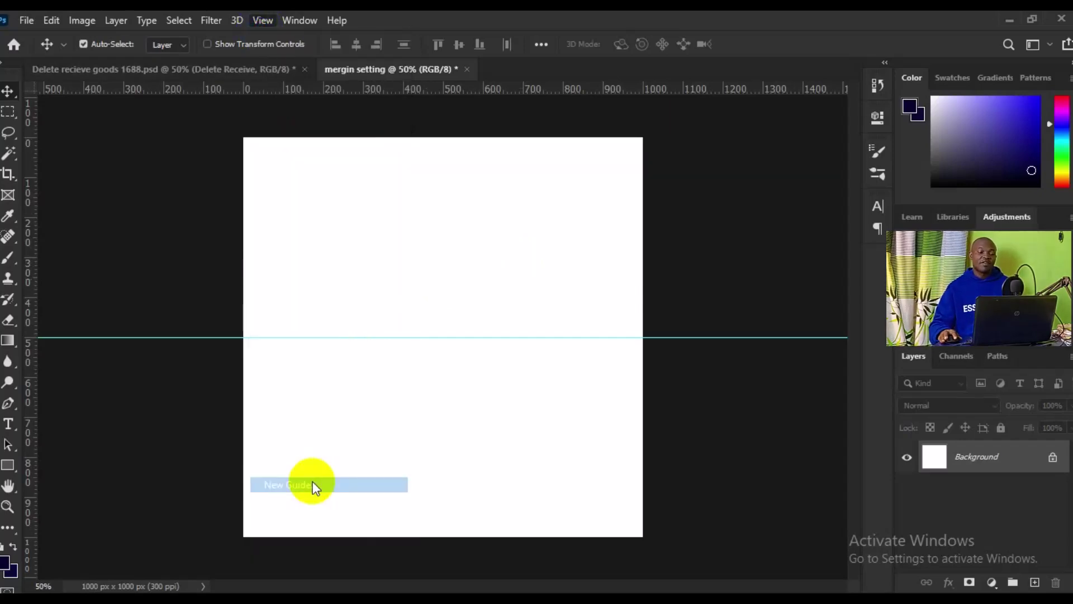
left_click(441, 196)
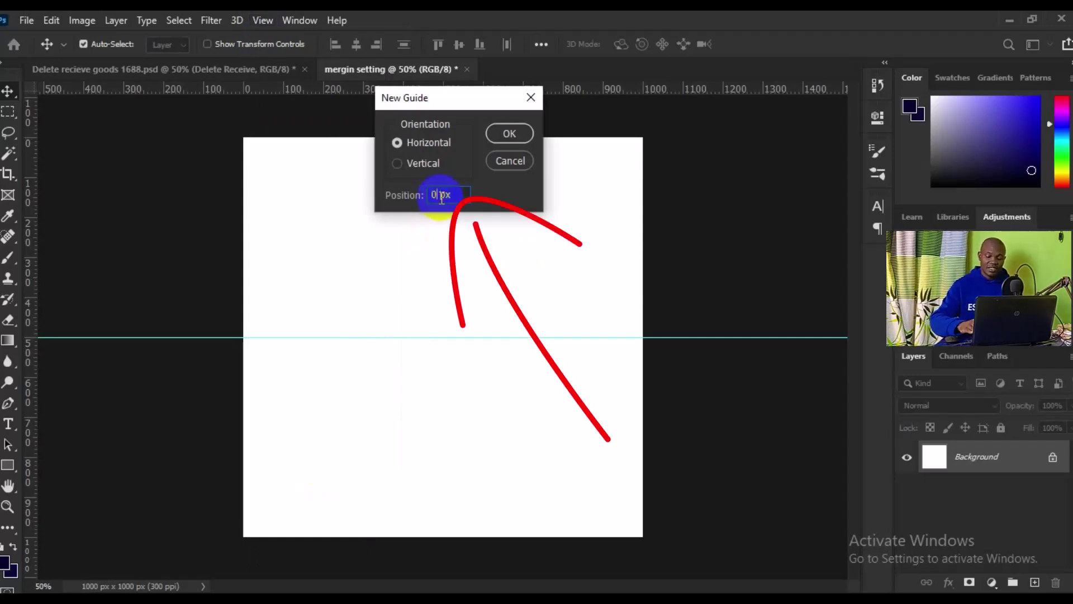
type("0")
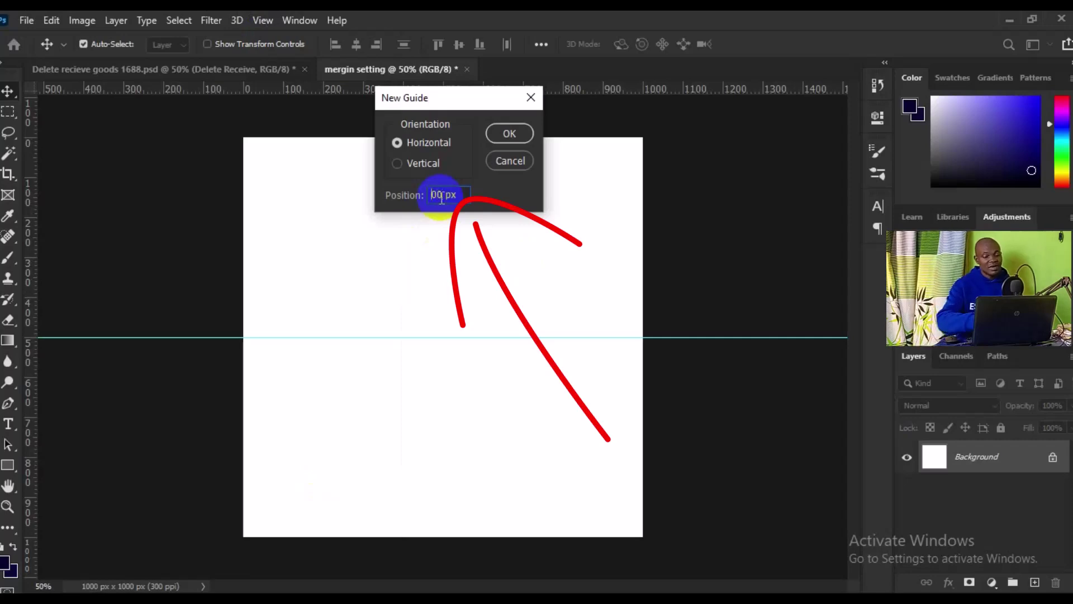
type("5")
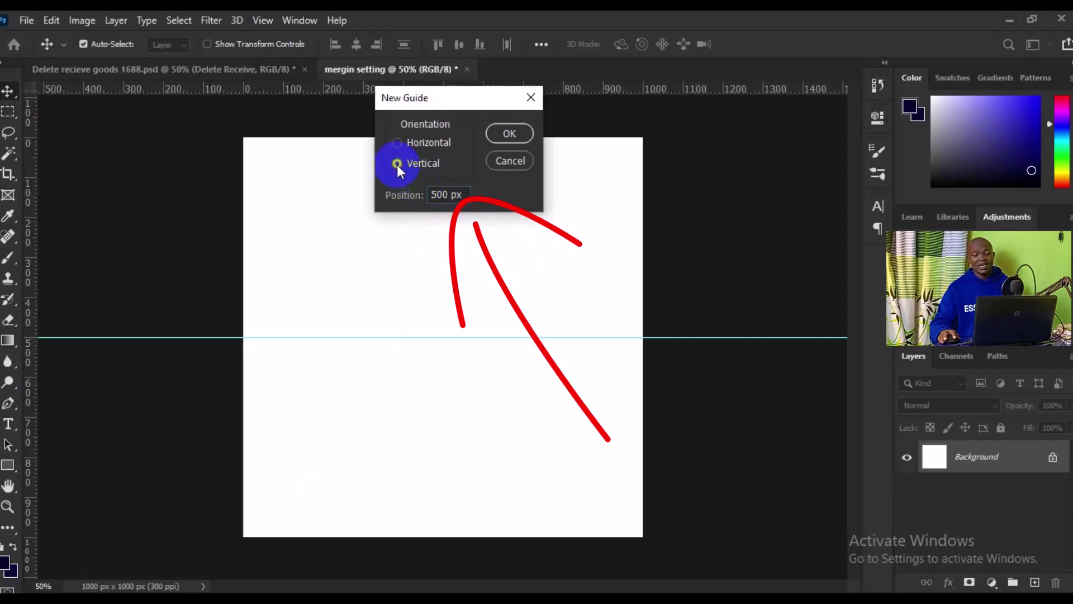
left_click(506, 134)
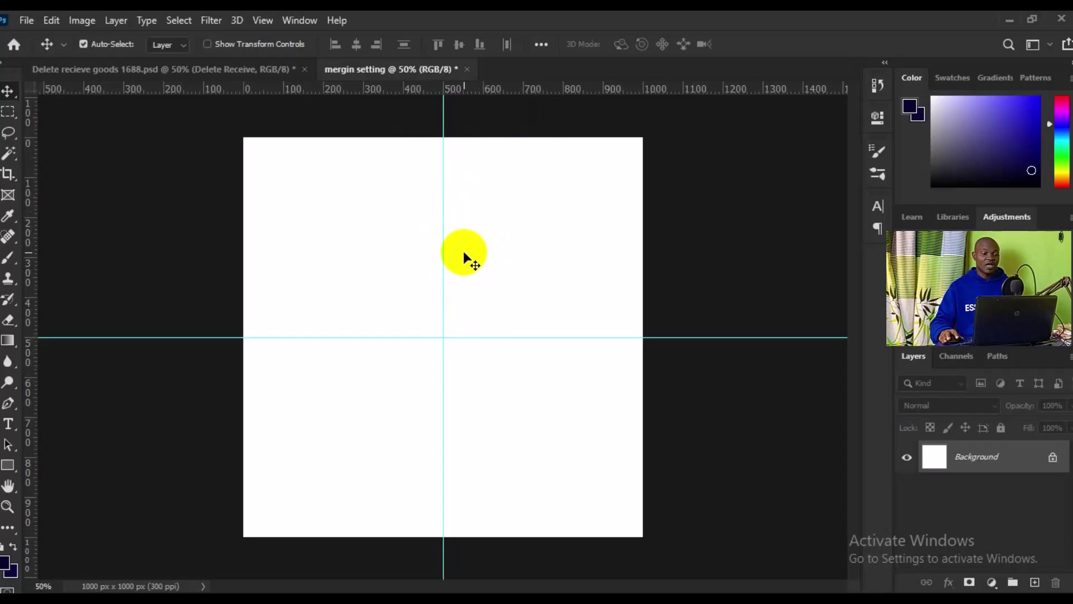
Add a vertical guide at position 200 px through View > New Guide.
left_click(294, 66)
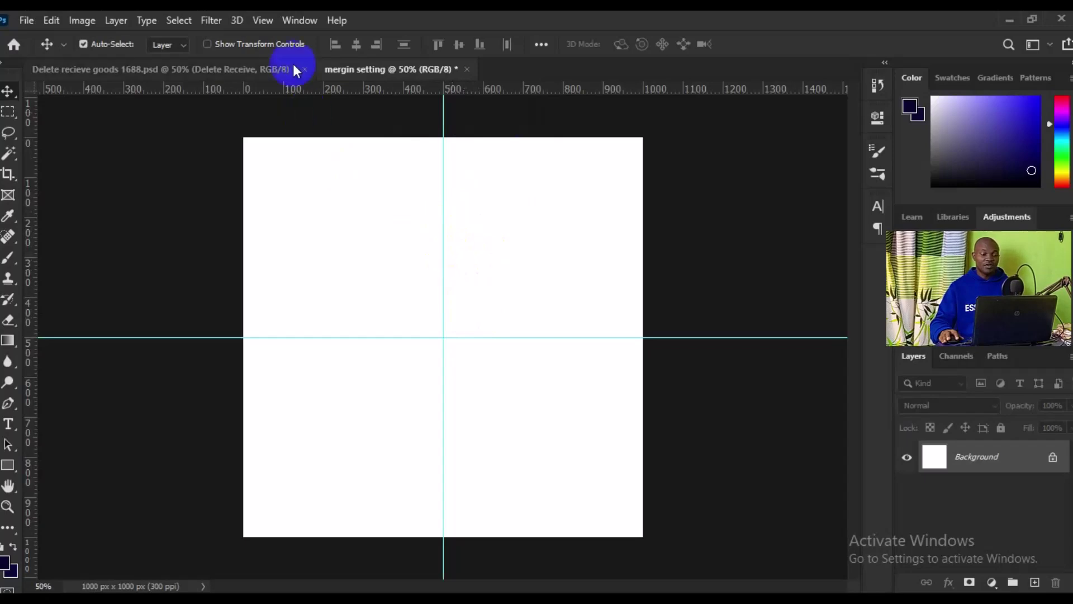
left_click(271, 22)
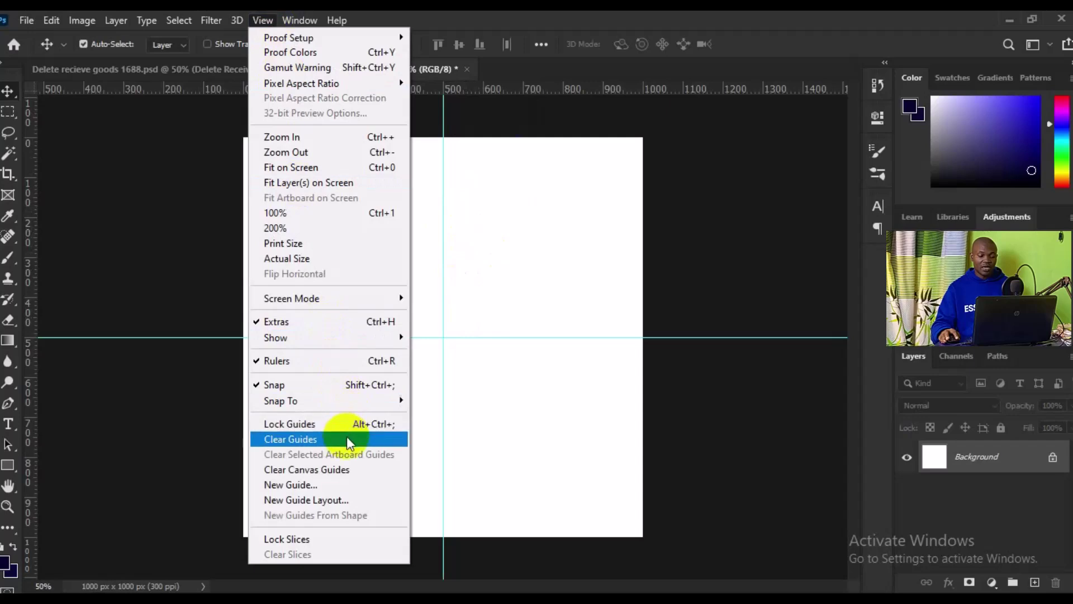
left_click(341, 484)
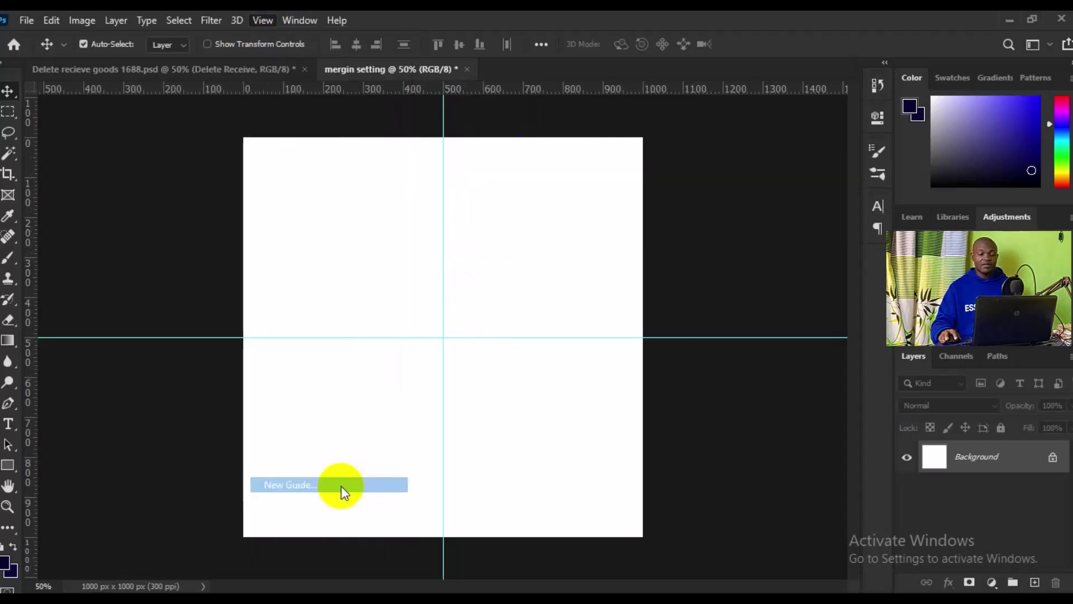
left_click_drag(491, 201, 433, 202)
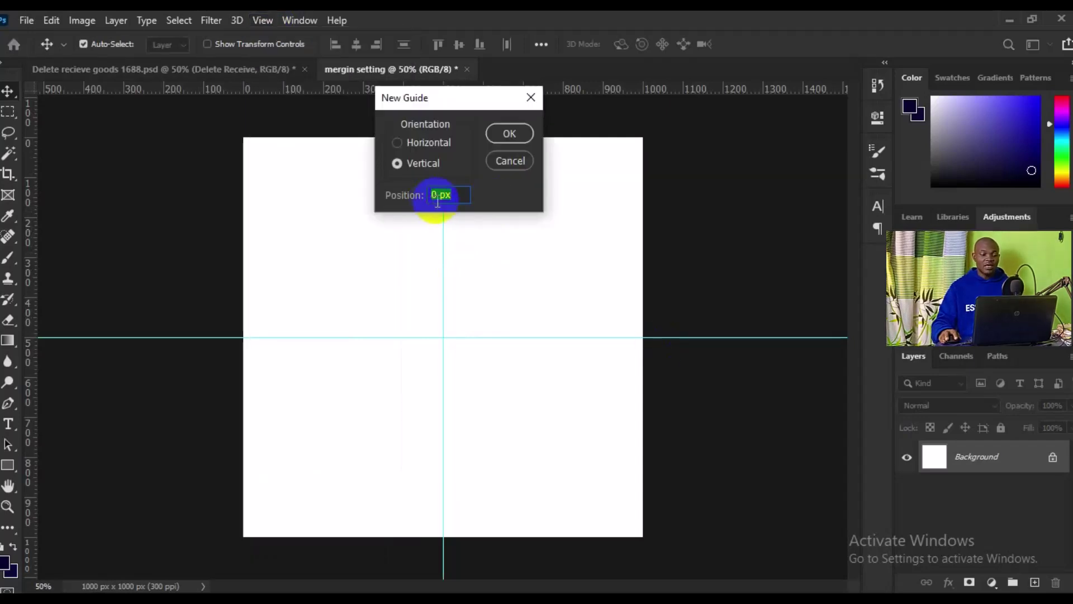
left_click(438, 193)
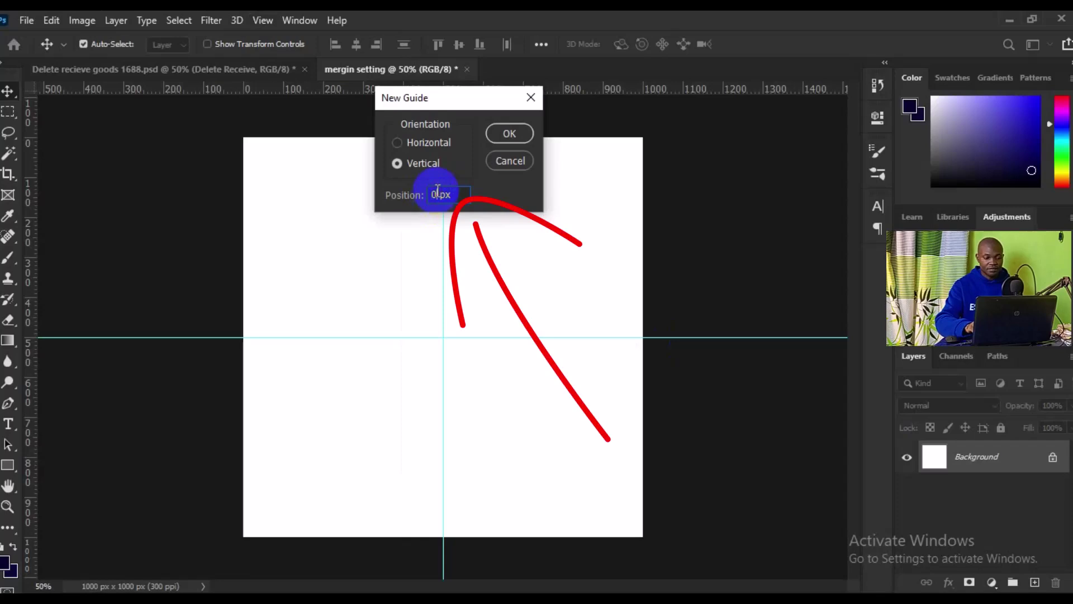
type("0")
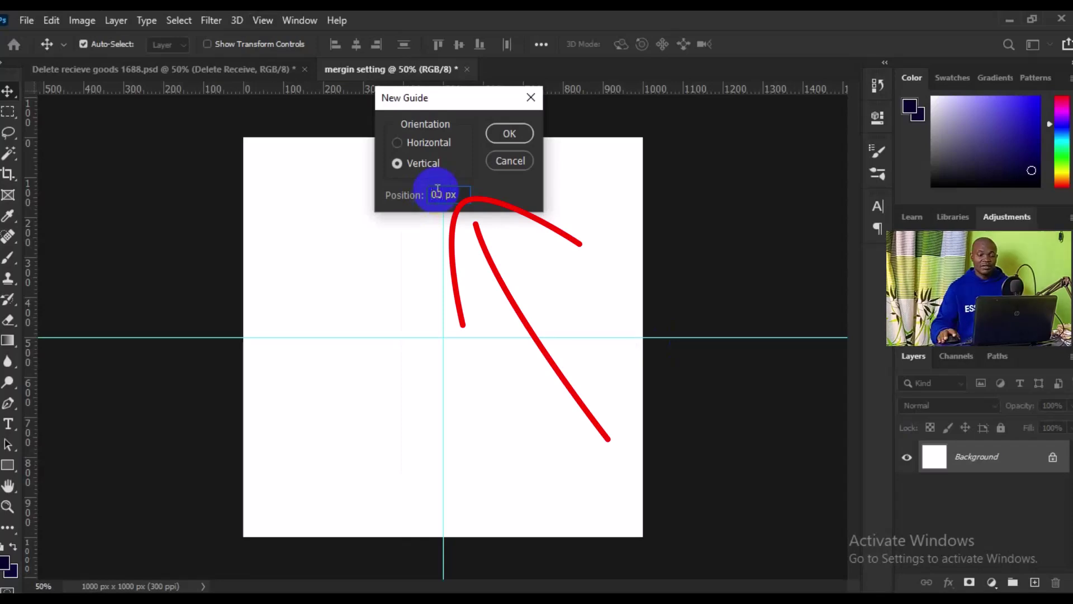
type("25")
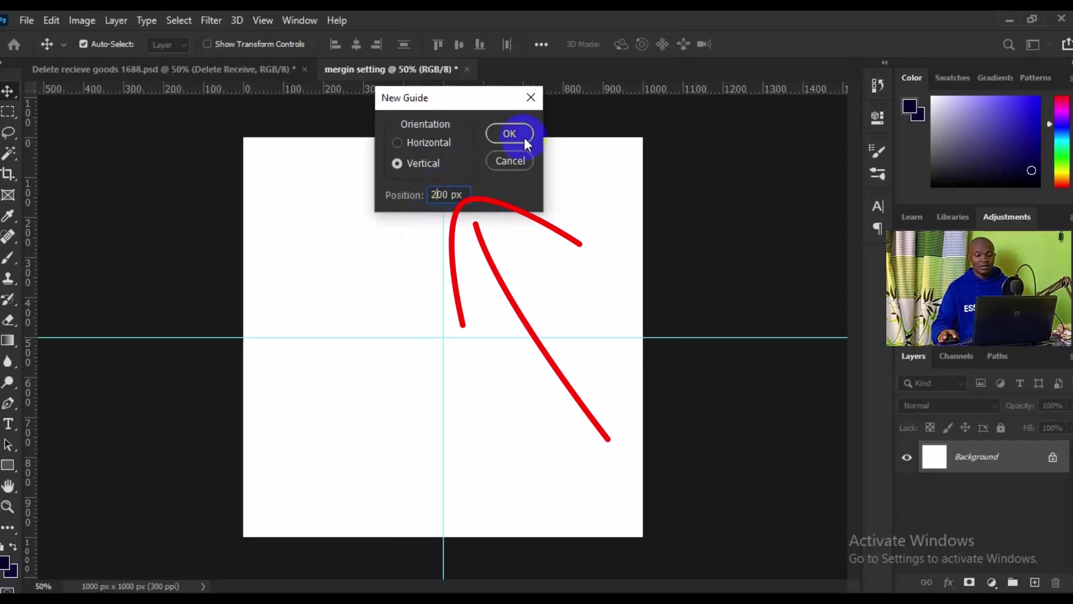
left_click(524, 137)
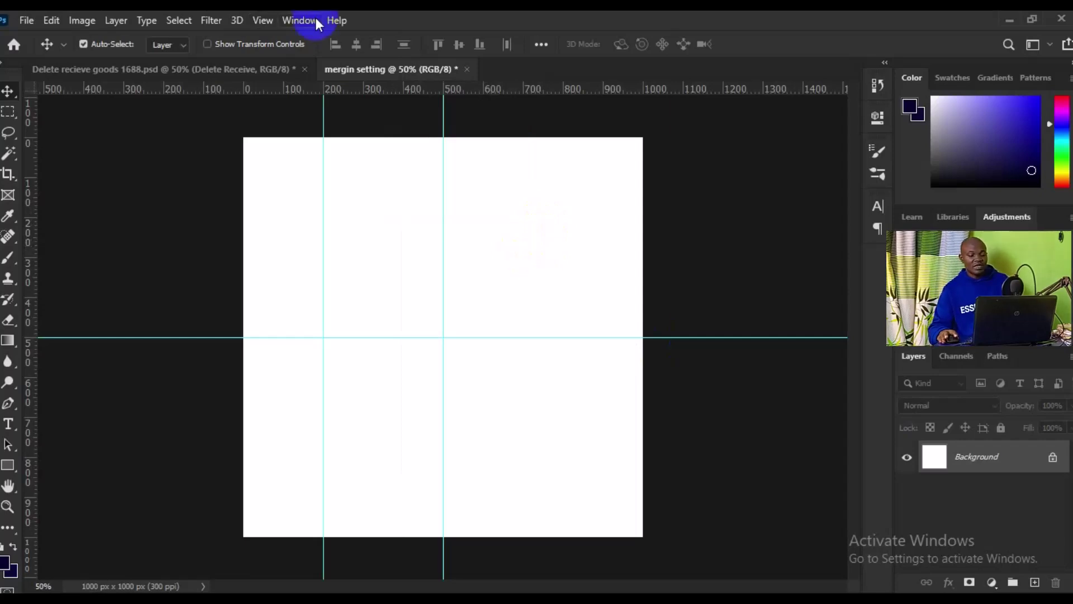
key("ctrl")
Undo the stray 200 px guide and add a vertical guide at 100 px.
key("ctrl+z")
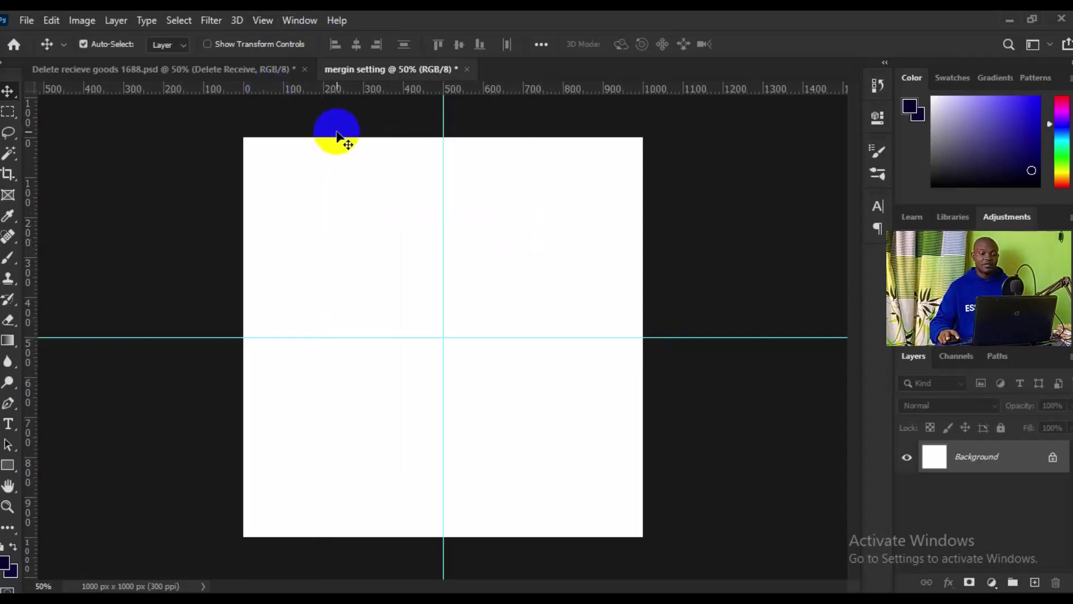
left_click(254, 22)
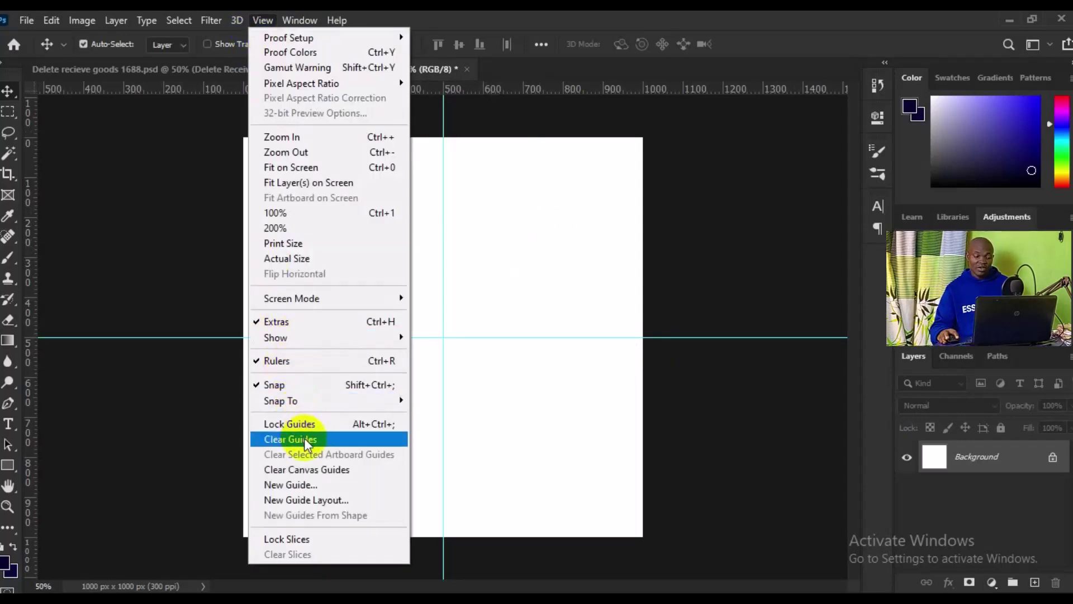
left_click(307, 486)
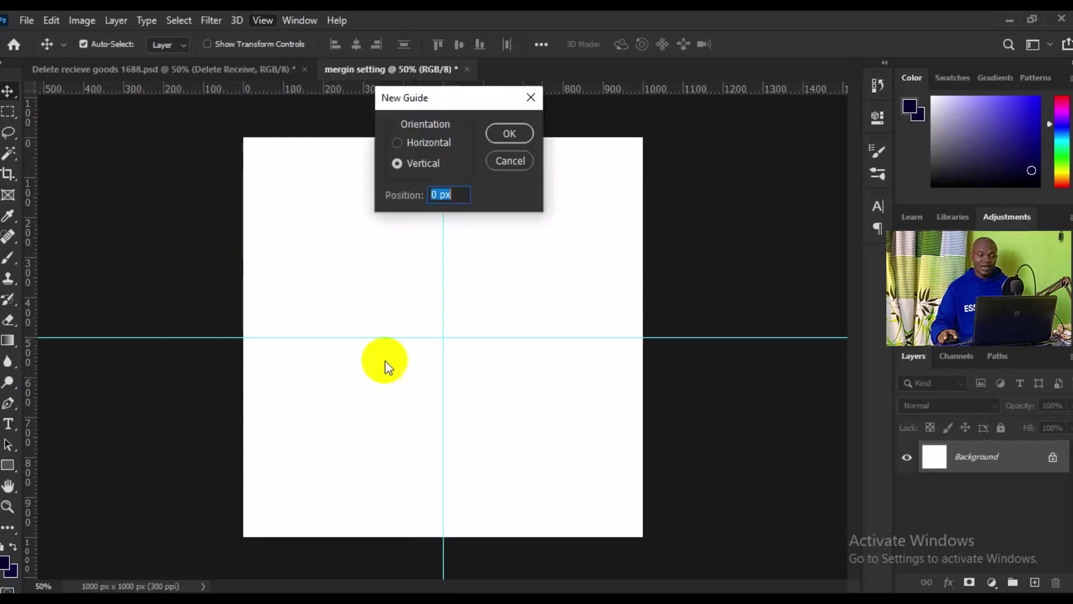
left_click(431, 194)
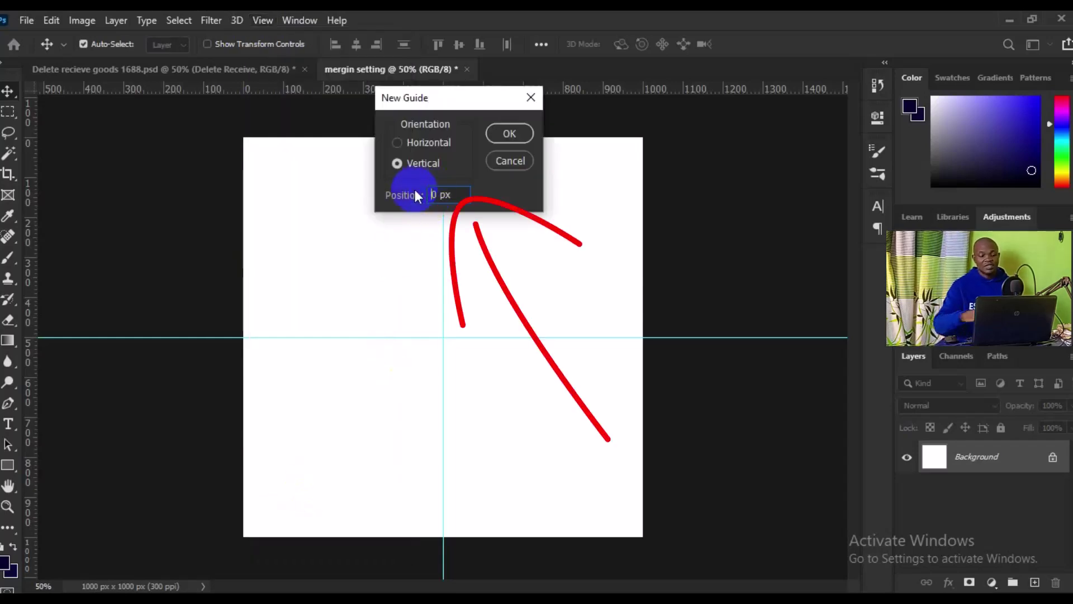
type("10")
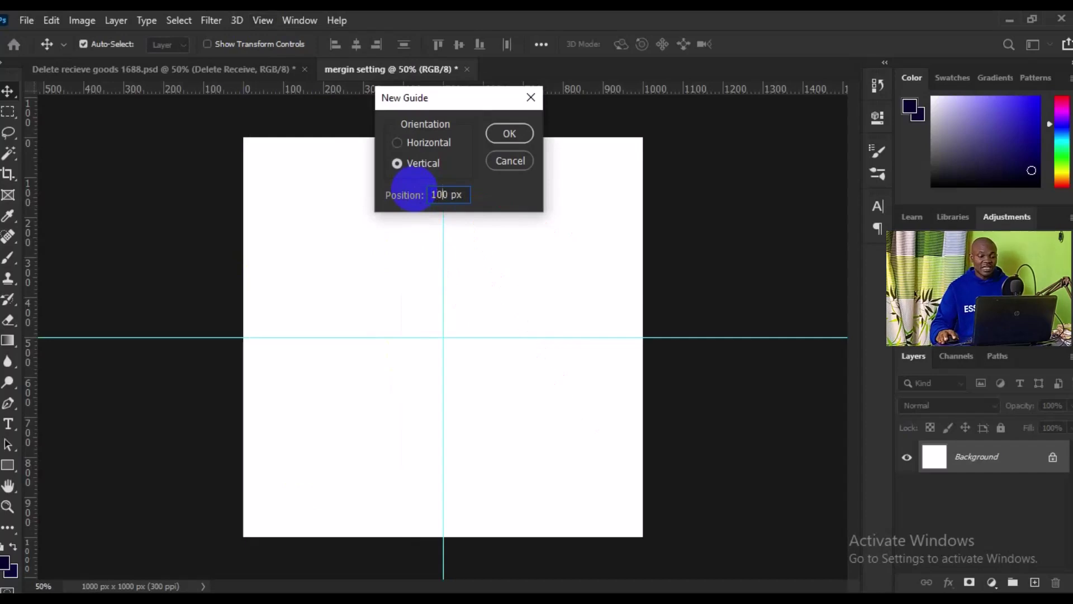
left_click(500, 169)
left_click(506, 134)
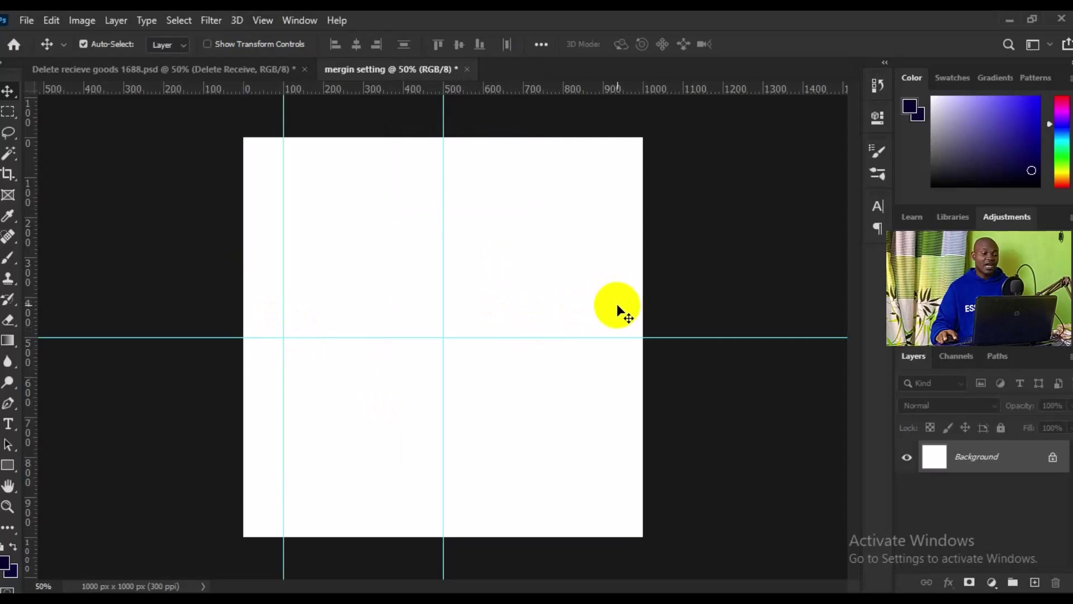
Add a vertical margin guide at 900 px.
left_click(231, 49)
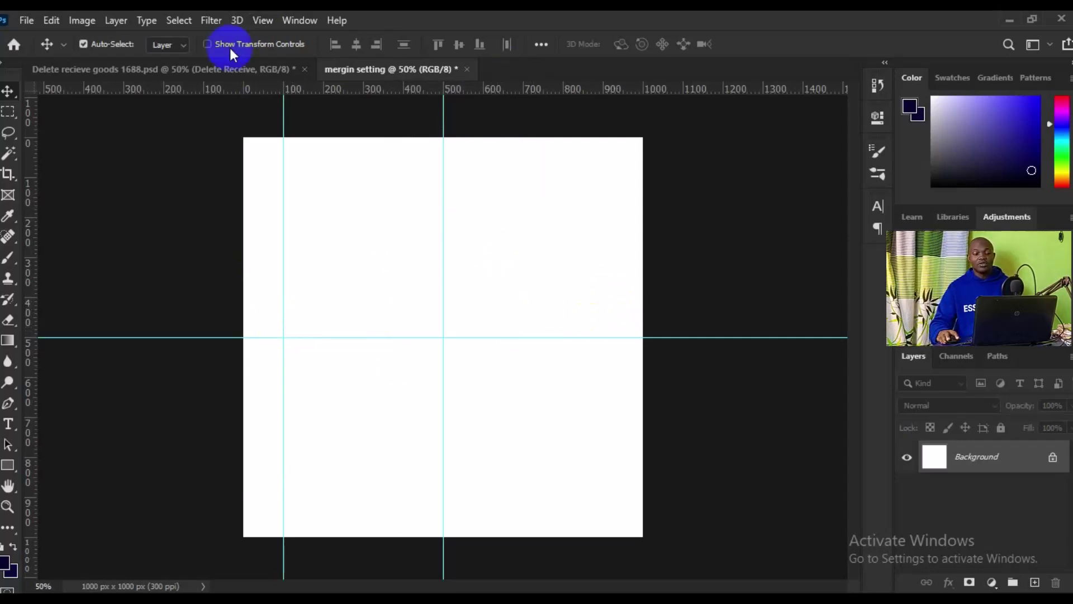
left_click(266, 26)
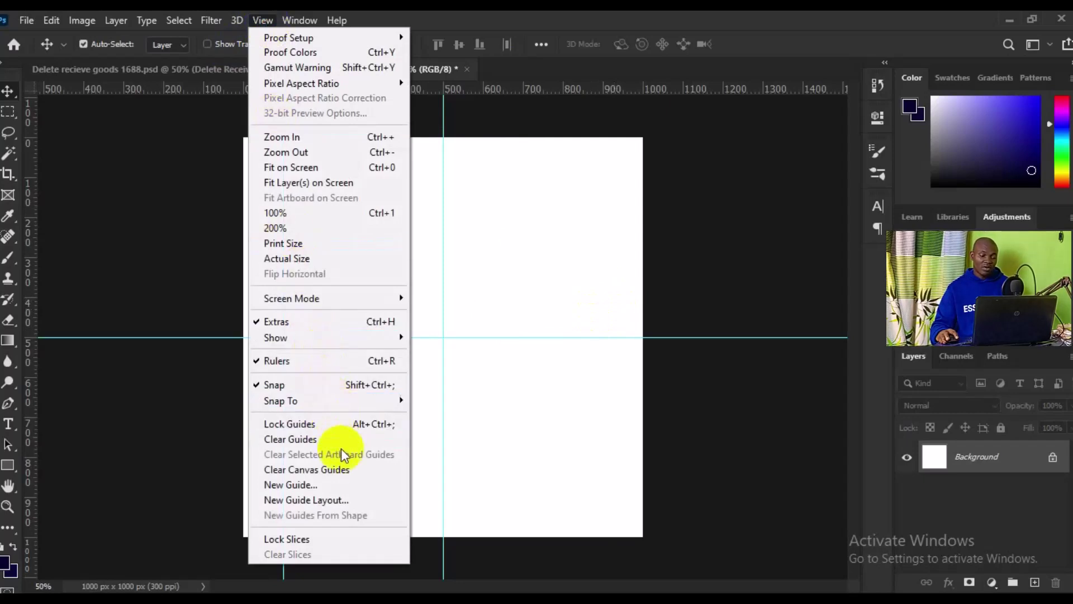
left_click(340, 484)
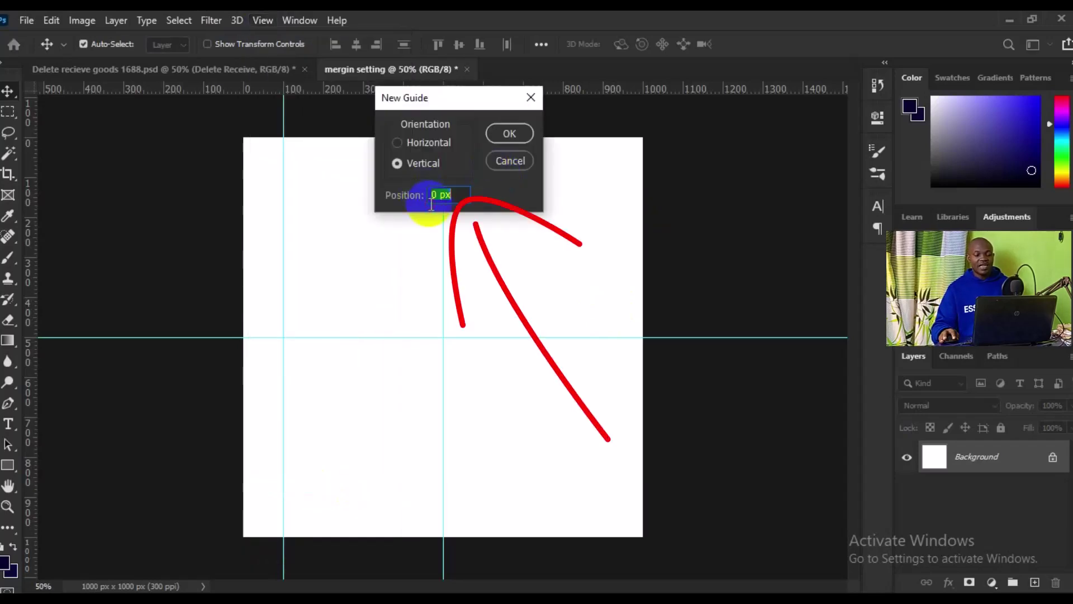
left_click(434, 194)
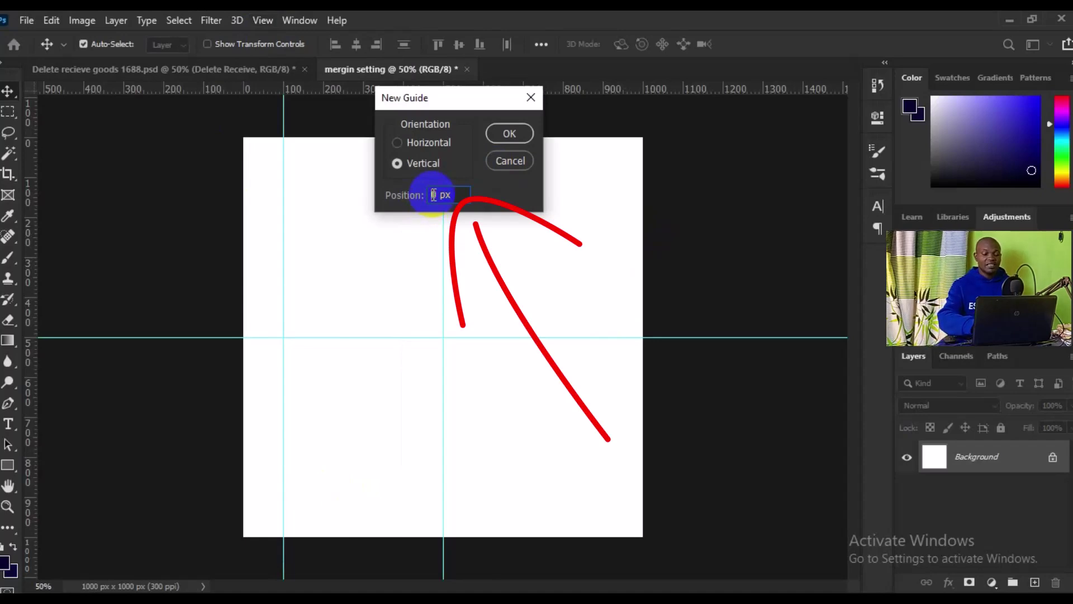
type("90")
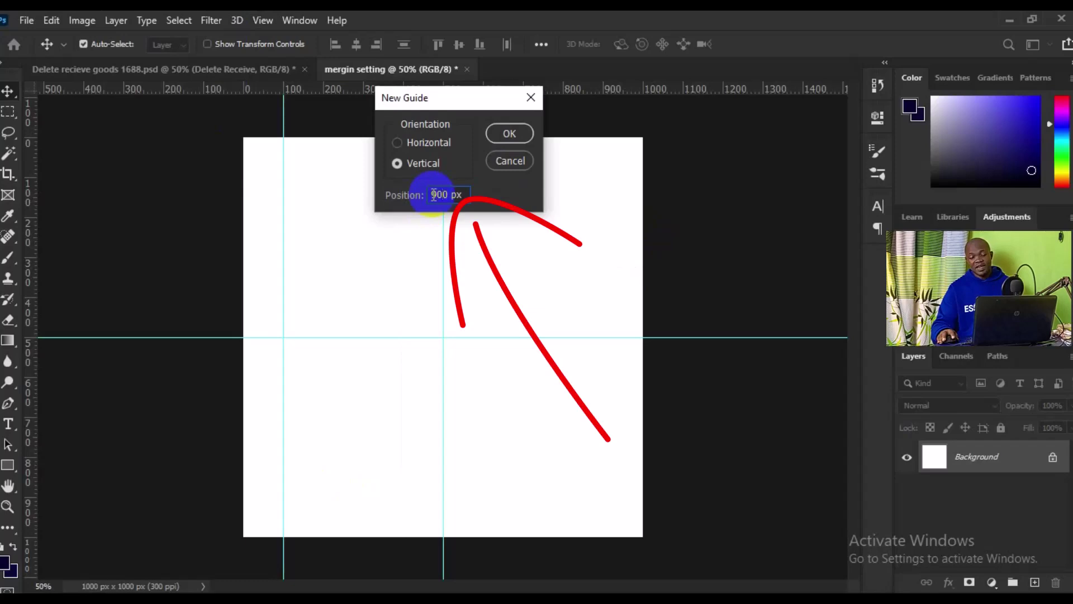
left_click(508, 134)
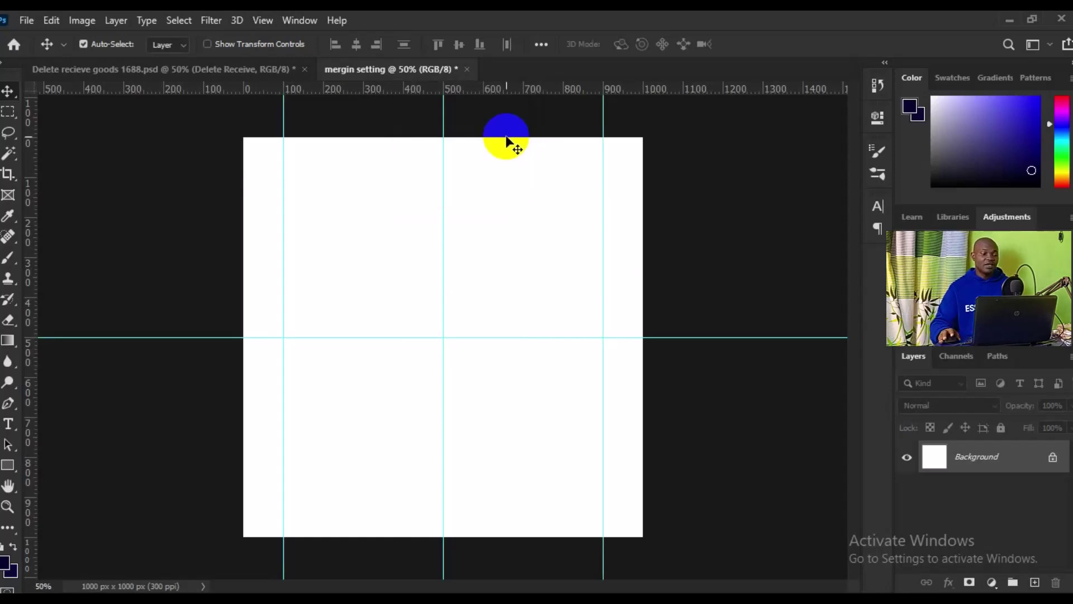
left_click(273, 22)
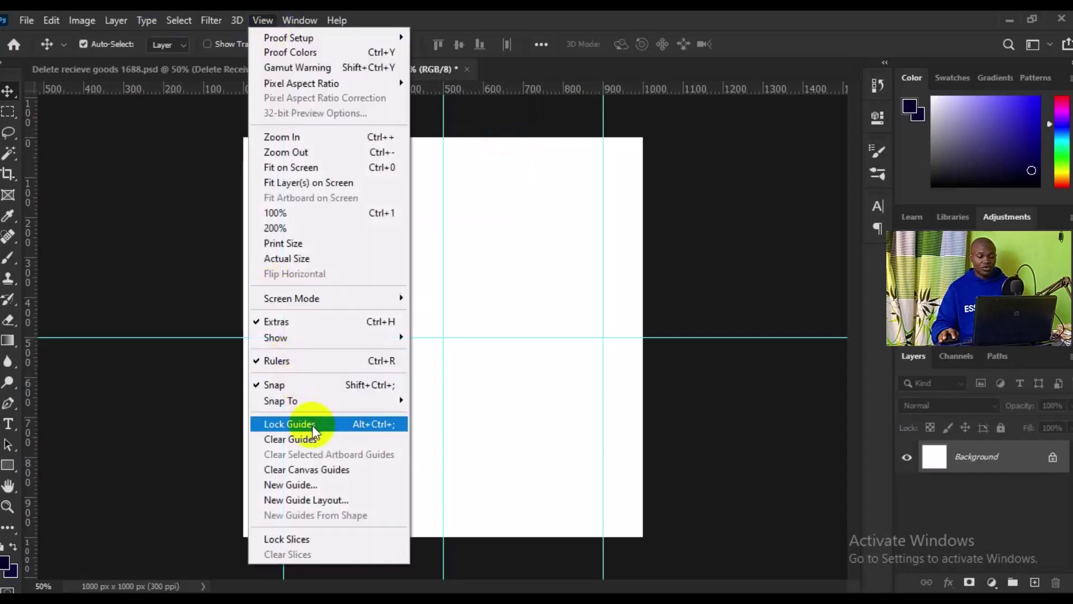
Add a horizontal margin guide at 900 px.
left_click(320, 484)
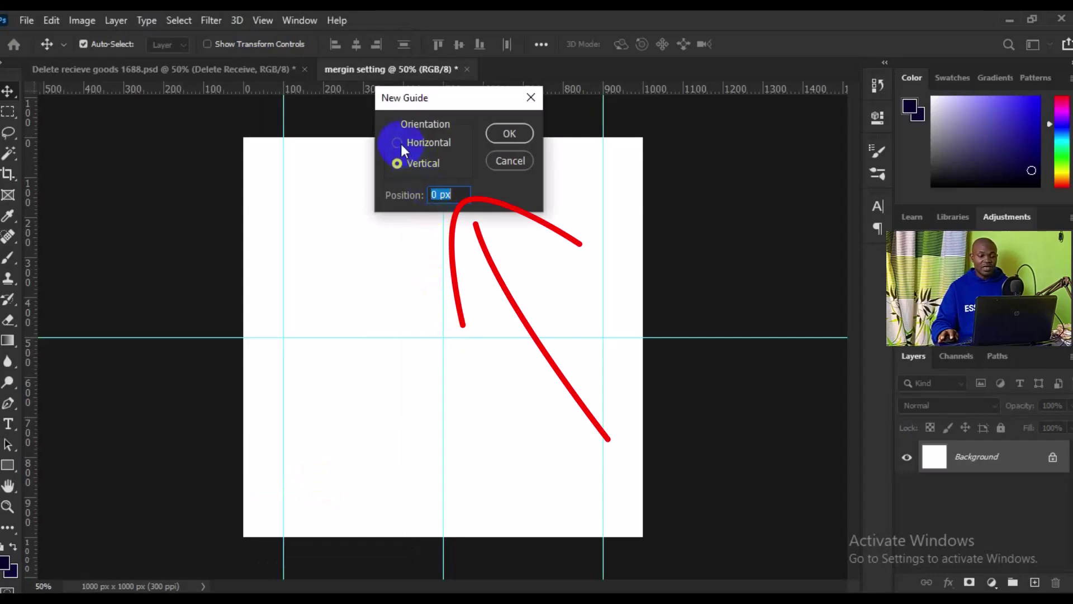
left_click(401, 143)
left_click(438, 195)
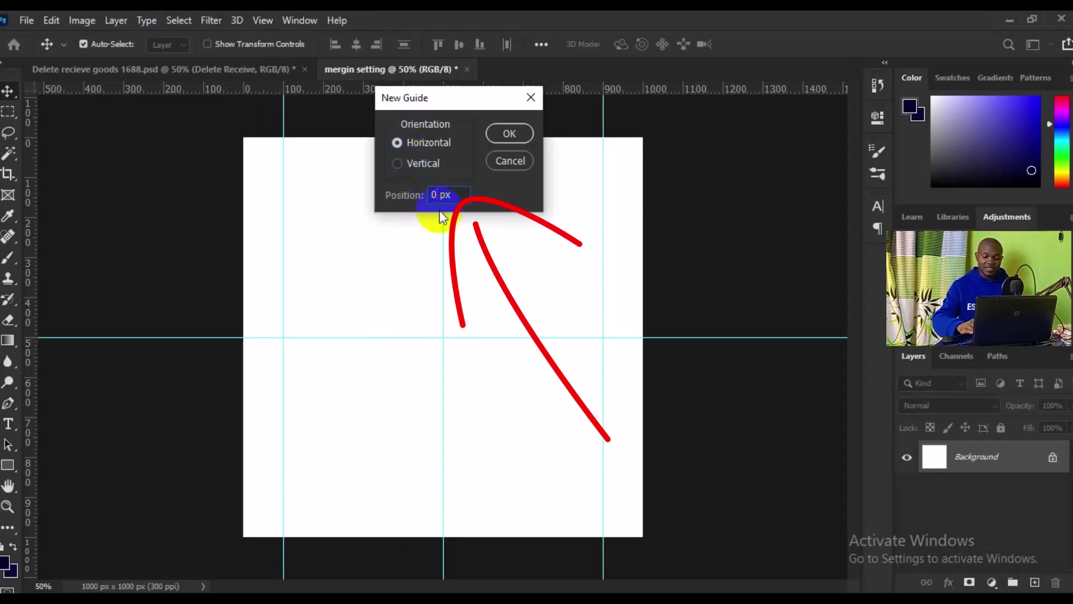
type("0")
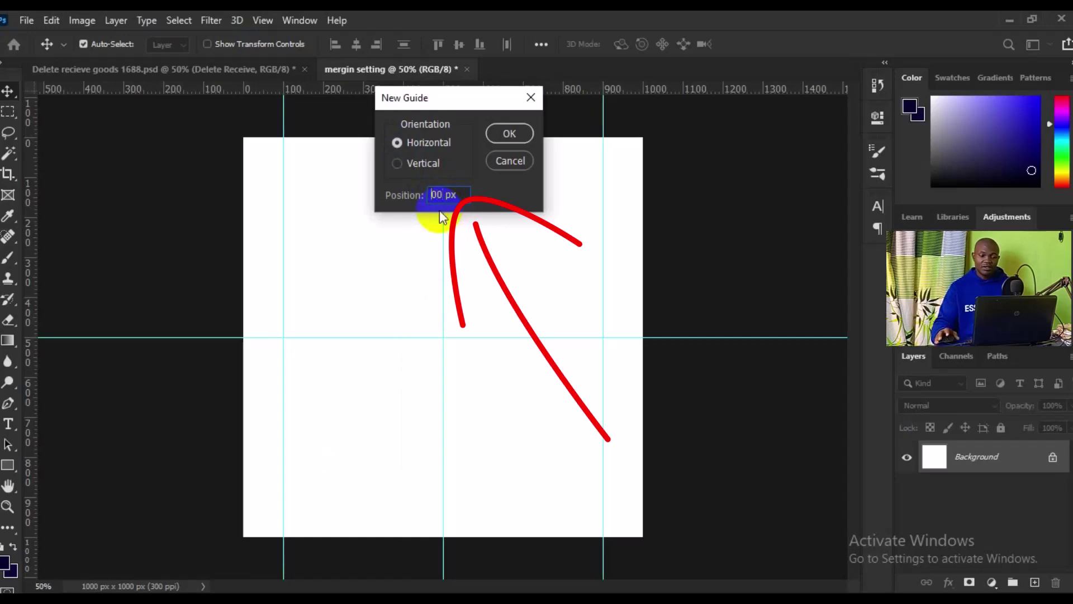
key("Home")
type("9")
left_click(508, 139)
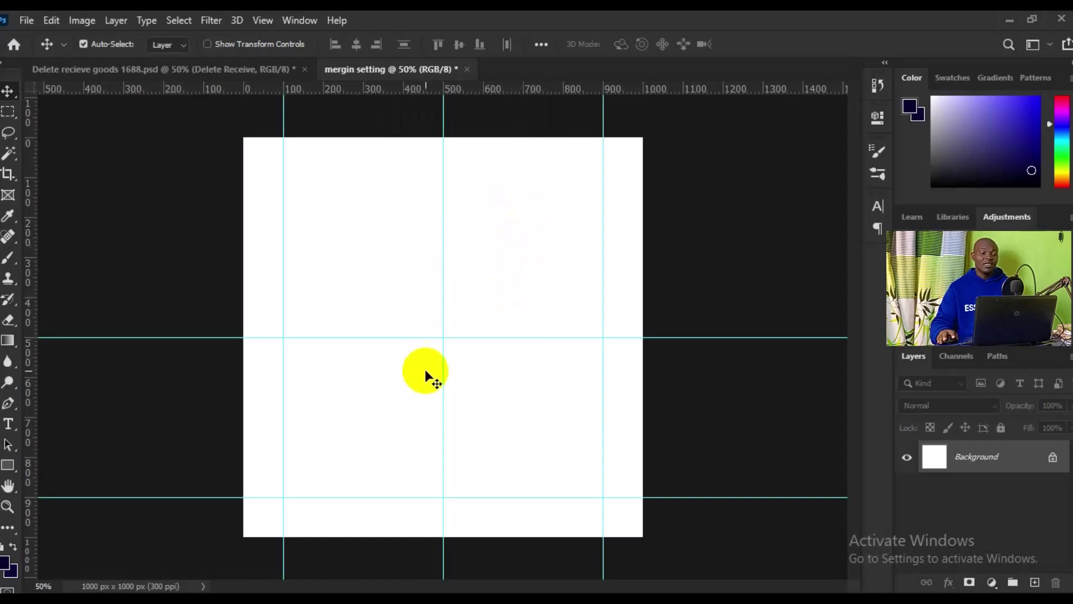
Add a horizontal margin guide at 100 px.
left_click(362, 19)
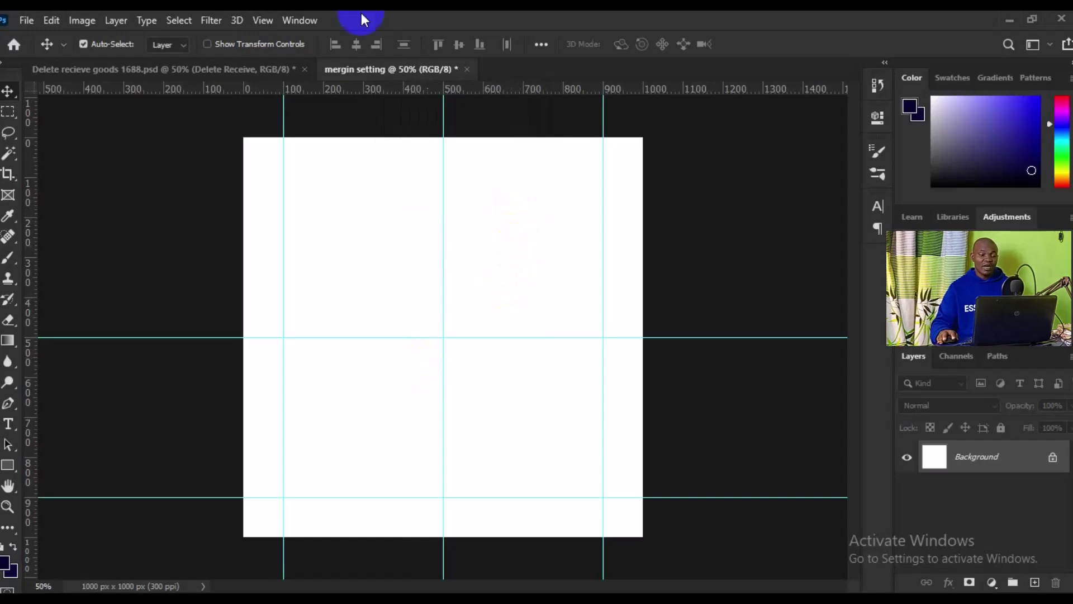
left_click(263, 21)
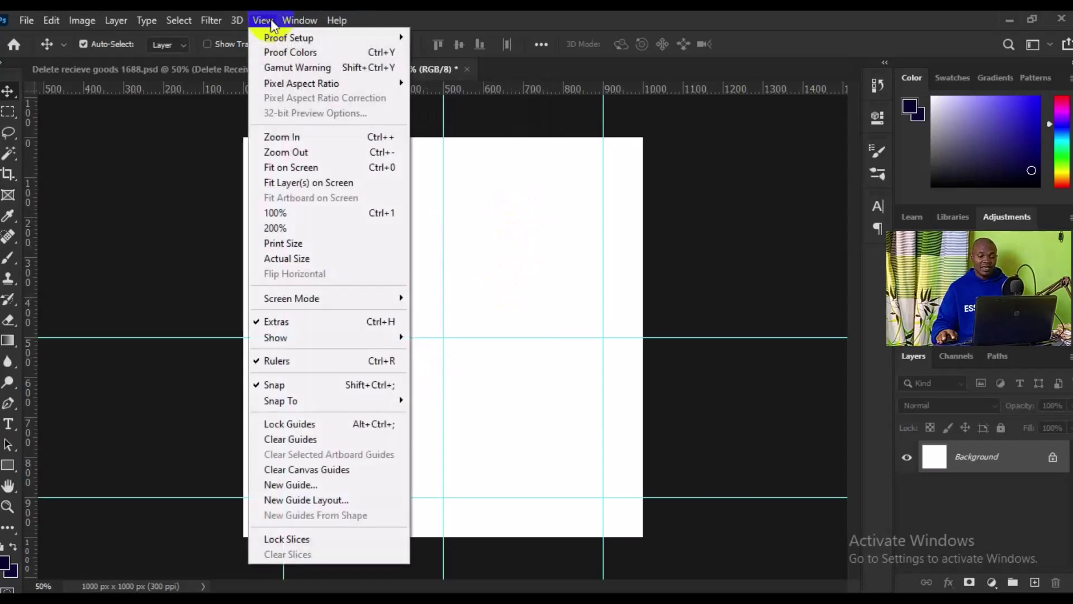
left_click(314, 485)
left_click(435, 197)
left_click(430, 193)
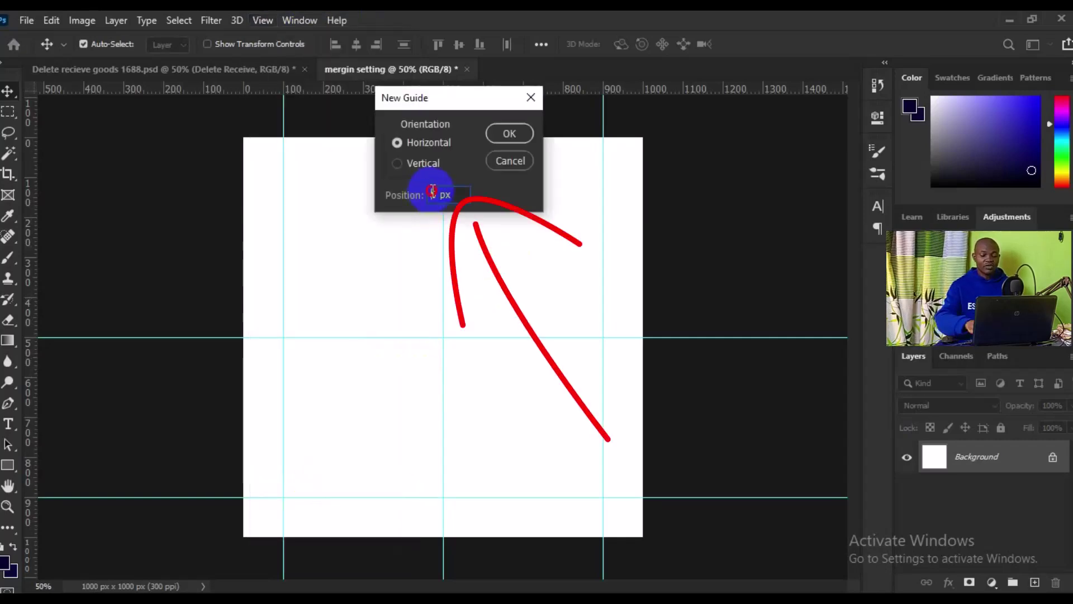
type("01")
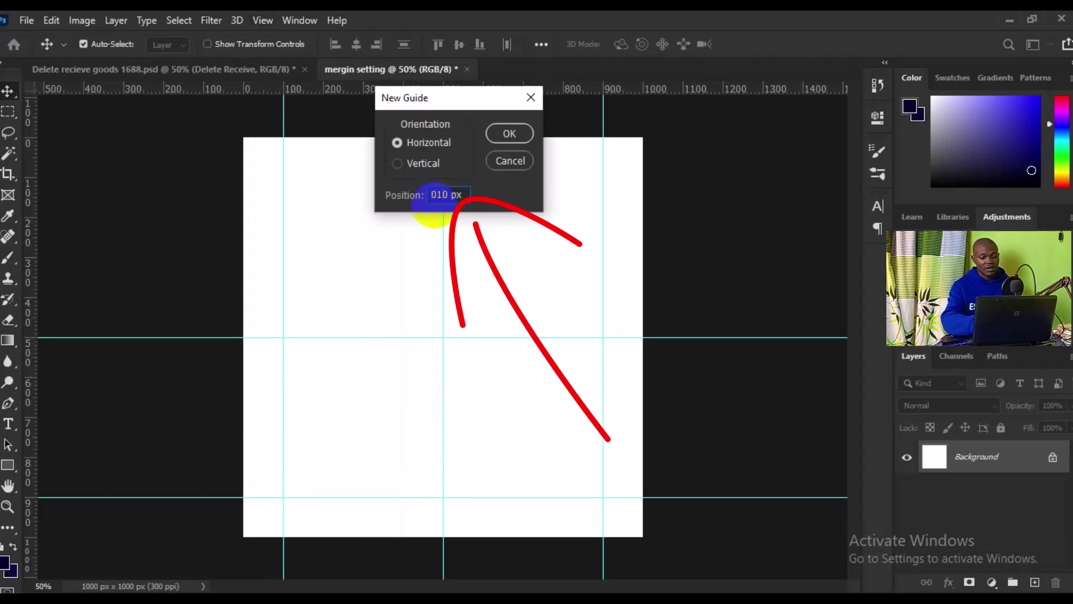
key("BackSpace")
key("BackSpace")
type("10")
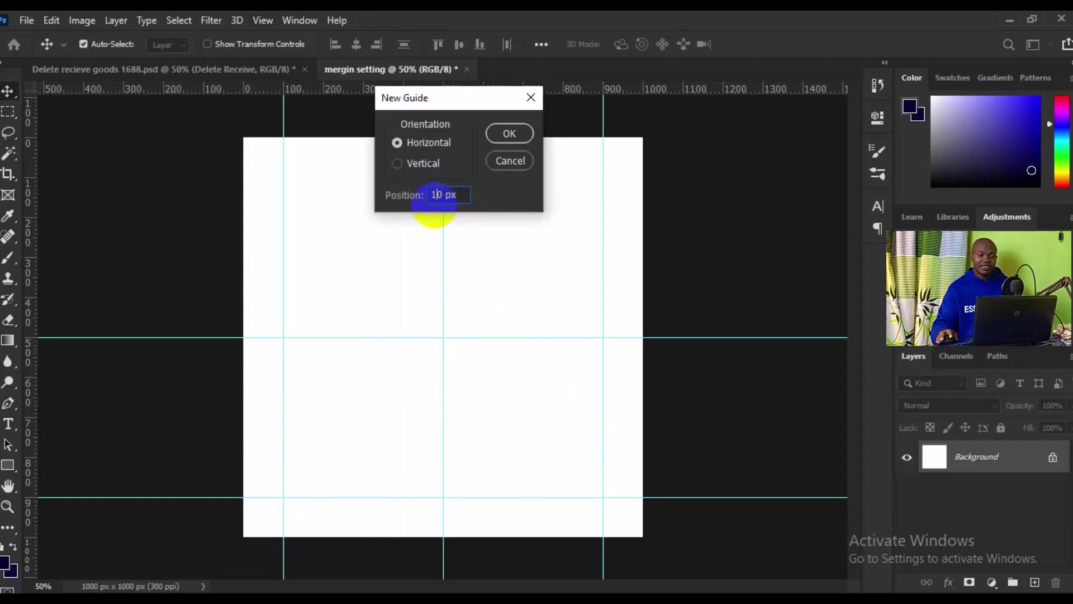
left_click(510, 133)
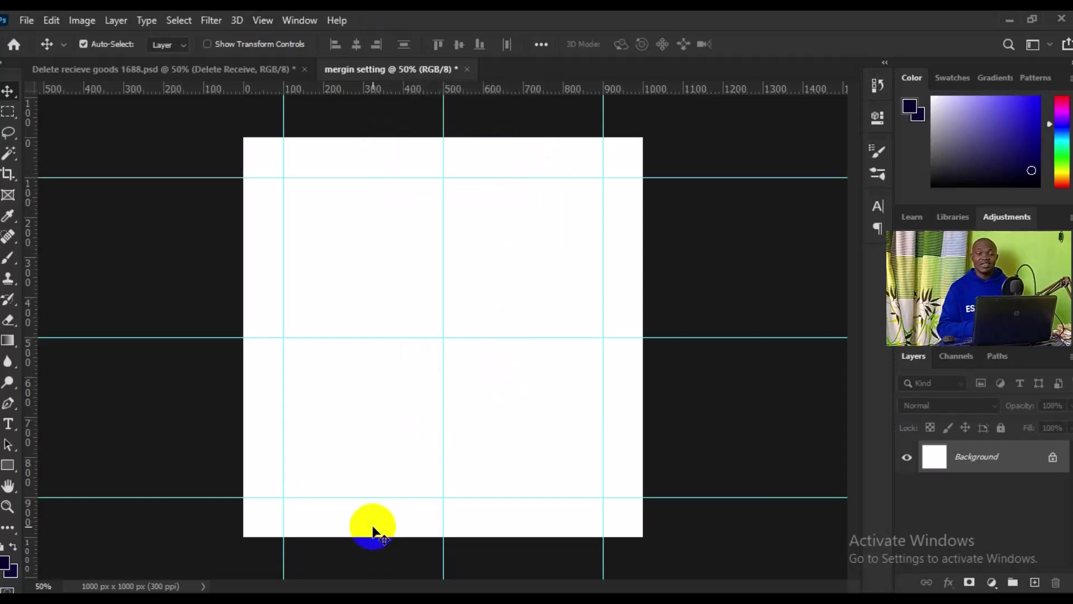